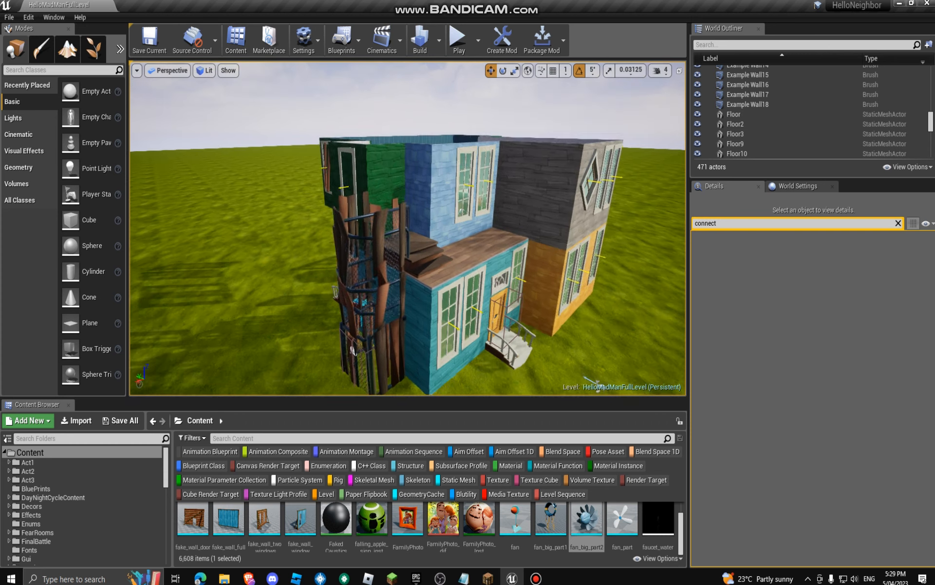
{"action": "right_click_drag", "start_coordinate": [407, 228], "coordinate": [302, 185]}
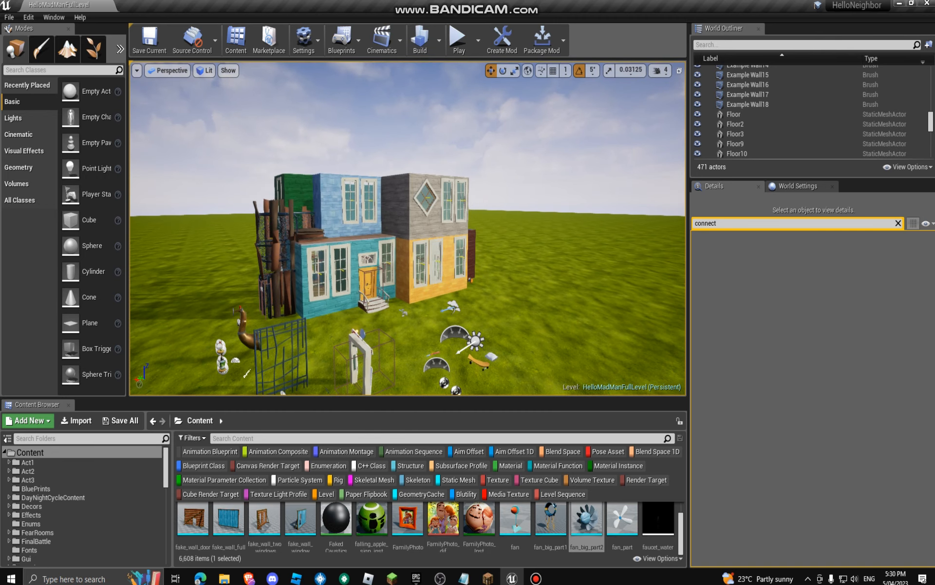
{"action": "right_click_drag", "start_coordinate": [410, 229], "coordinate": [458, 249]}
{"action": "left_click", "coordinate": [536, 578]}
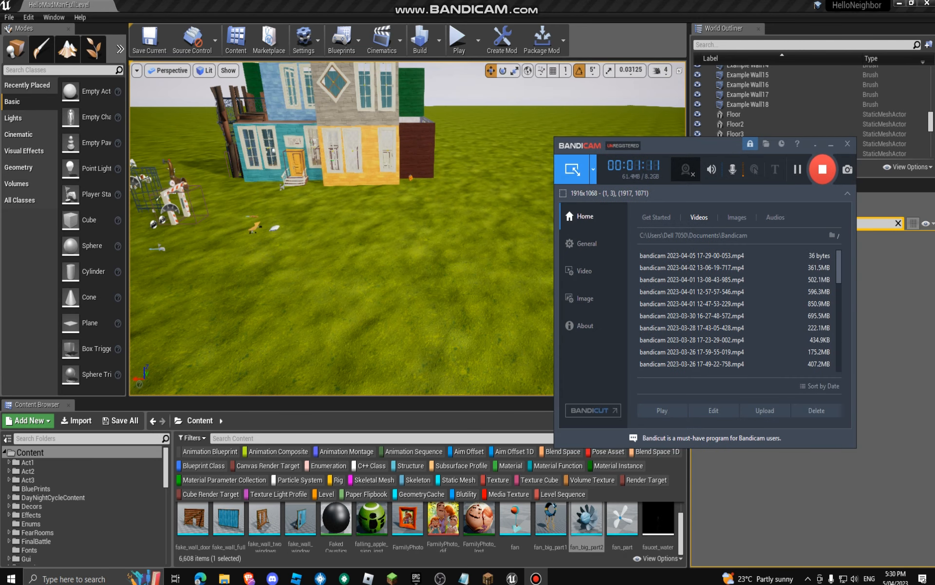
{"action": "left_click", "coordinate": [831, 144]}
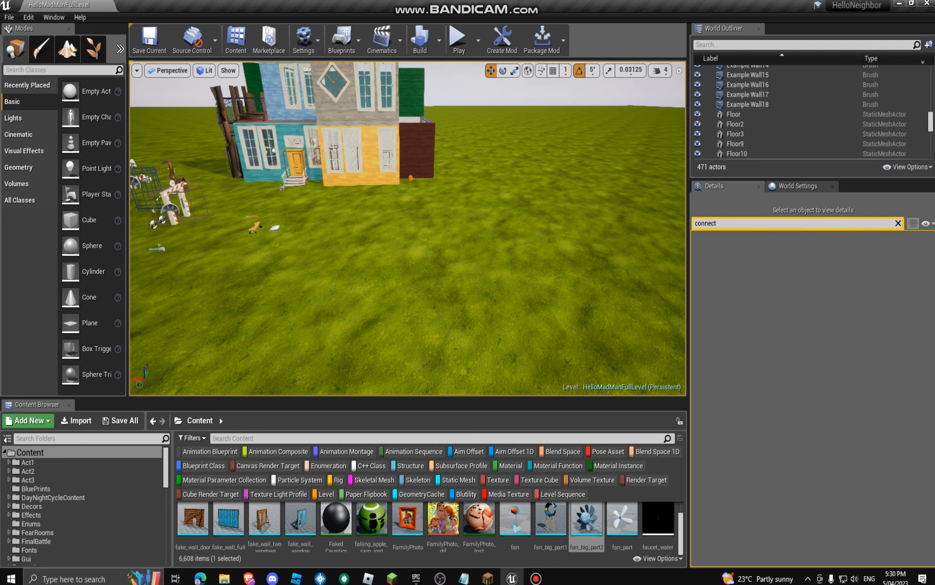
Inspect the dark red end wall, the ground, the SkyLight5 actor and the electrical panel switch among the yard props by selecting them
{"action": "left_click", "coordinate": [418, 151]}
{"action": "right_click_drag", "start_coordinate": [418, 151], "coordinate": [361, 145]}
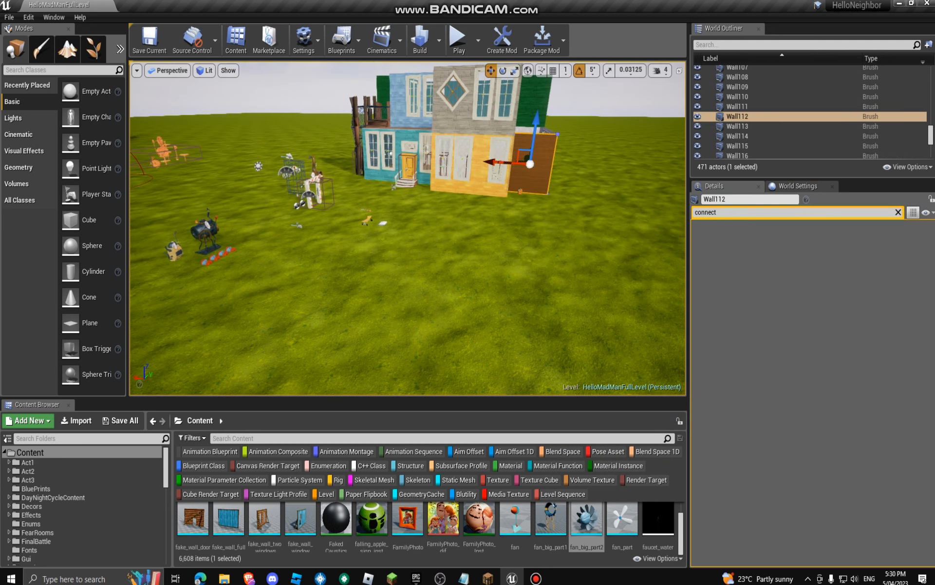
{"action": "left_click", "coordinate": [462, 162]}
{"action": "left_click", "coordinate": [374, 228]}
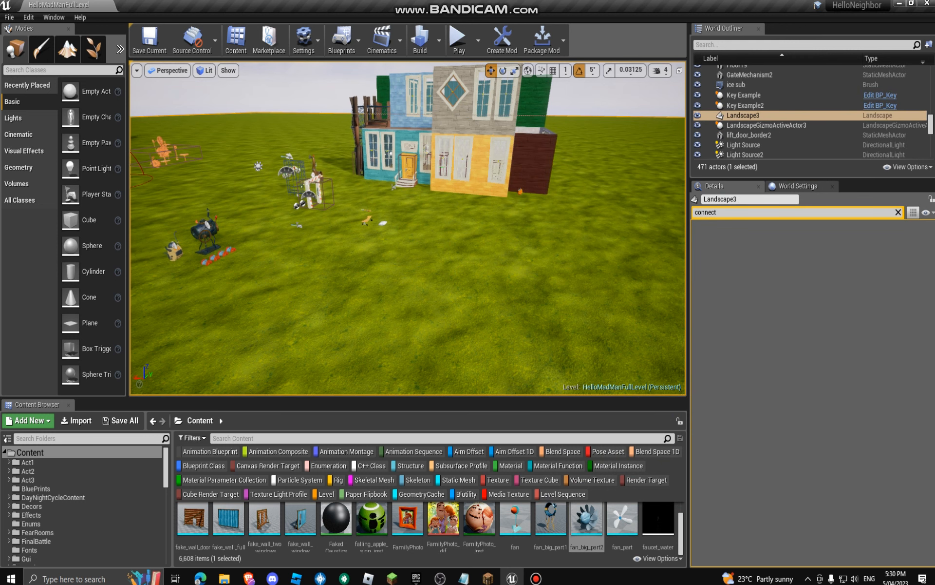
{"action": "left_click", "coordinate": [367, 221]}
{"action": "left_click", "coordinate": [308, 196]}
{"action": "right_click_drag", "start_coordinate": [308, 196], "coordinate": [234, 206]}
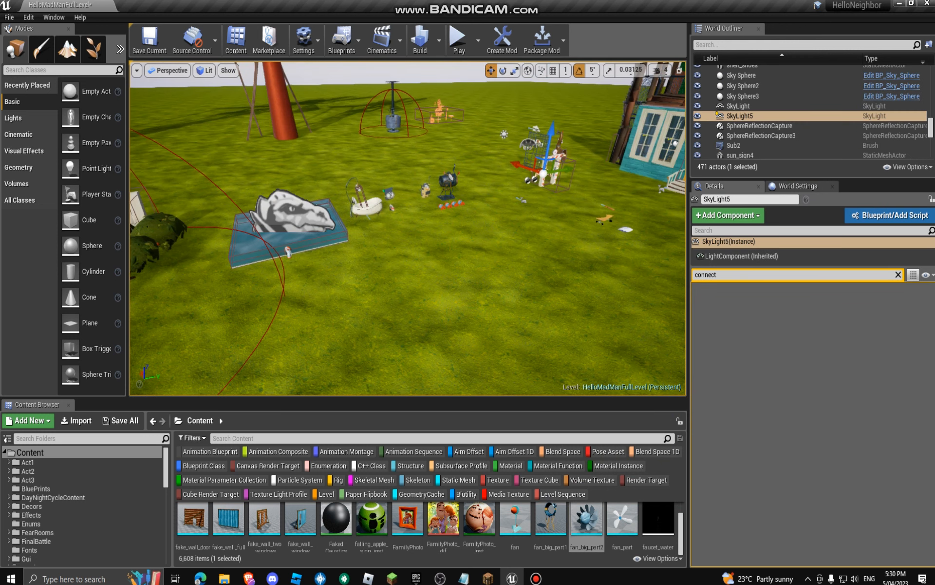
{"action": "left_click", "coordinate": [367, 207]}
{"action": "left_click", "coordinate": [389, 194]}
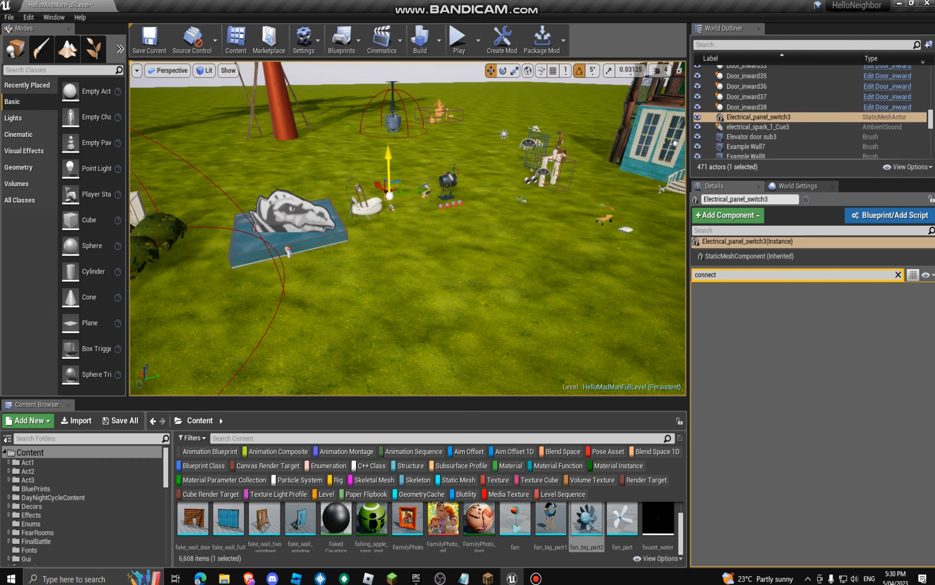
{"action": "key", "text": "w"}
{"action": "right_click_drag", "start_coordinate": [333, 234], "coordinate": [288, 187]}
{"action": "key", "text": "w"}
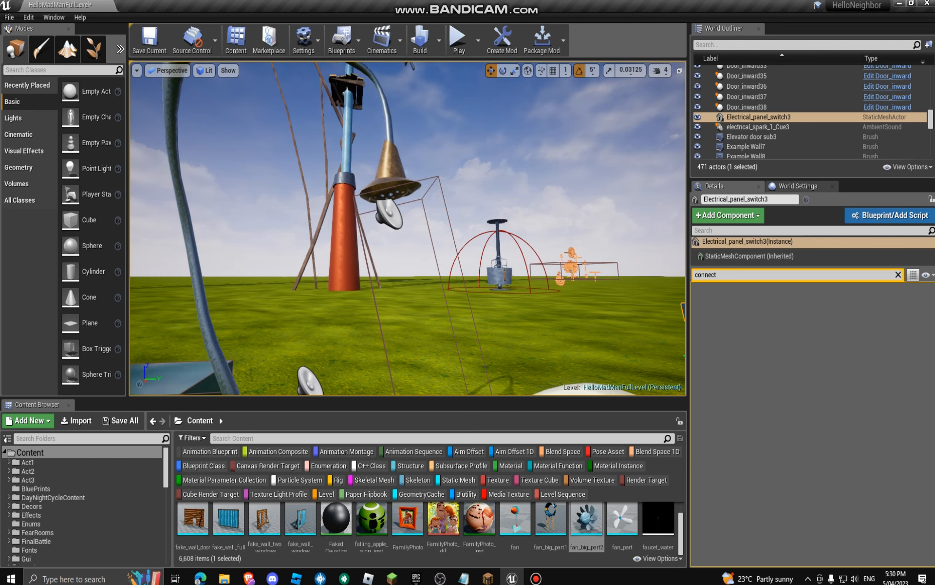
Inspect the water volume around the shower head and the gramophone prop standing on the grass
{"action": "left_click", "coordinate": [391, 170]}
{"action": "right_click_drag", "start_coordinate": [391, 171], "coordinate": [439, 321]}
{"action": "key", "text": "s"}
{"action": "left_click", "coordinate": [348, 281]}
{"action": "key", "text": "w"}
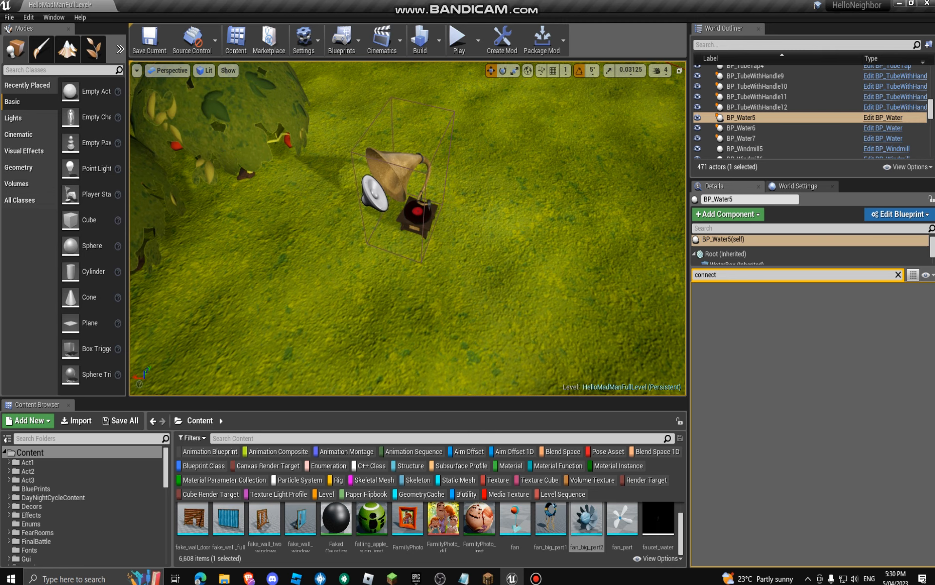
{"action": "left_click", "coordinate": [417, 212]}
{"action": "key", "text": "s"}
{"action": "right_click_drag", "start_coordinate": [417, 212], "coordinate": [399, 156]}
{"action": "key", "text": "w"}
{"action": "key", "text": "w"}
{"action": "left_click", "coordinate": [409, 253]}
{"action": "right_click_drag", "start_coordinate": [410, 253], "coordinate": [362, 295]}
Survey the front yard, the dinosaur cutouts and the windmills around the house
{"action": "left_click", "coordinate": [536, 578]}
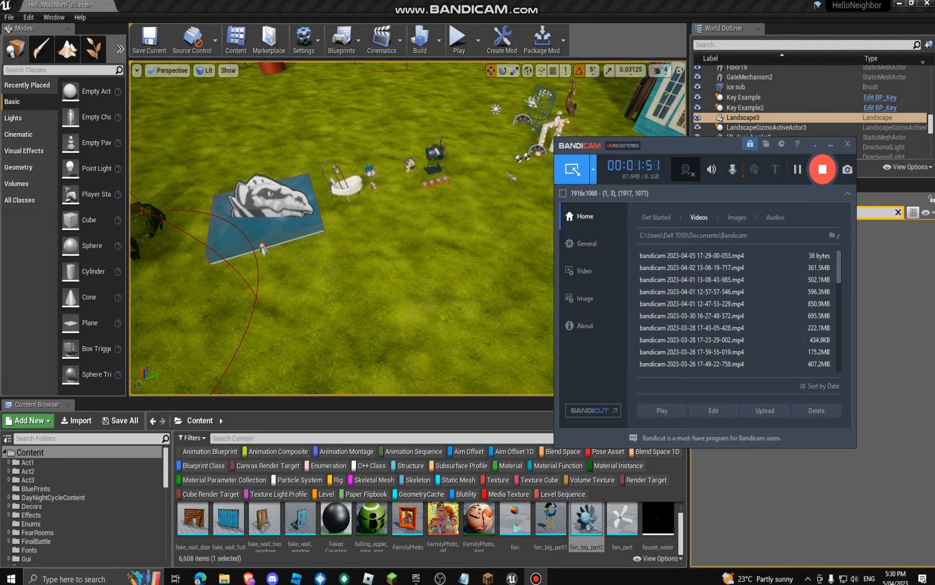
{"action": "left_click", "coordinate": [831, 143]}
{"action": "right_click_drag", "start_coordinate": [439, 229], "coordinate": [584, 166]}
{"action": "key", "text": "w"}
{"action": "right_click_drag", "start_coordinate": [407, 229], "coordinate": [223, 273]}
{"action": "key", "text": "d"}
{"action": "key", "text": "w"}
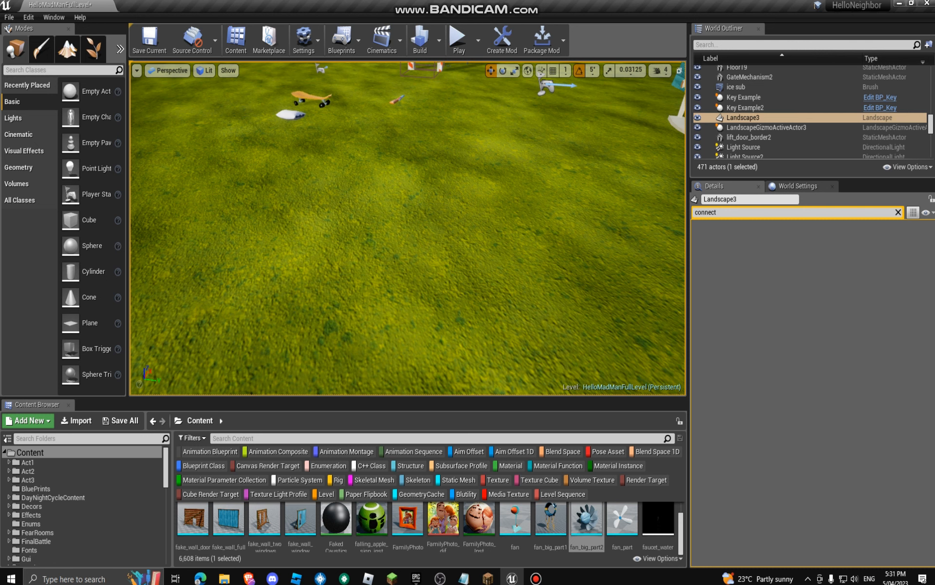
{"action": "right_click_drag", "start_coordinate": [408, 228], "coordinate": [487, 213]}
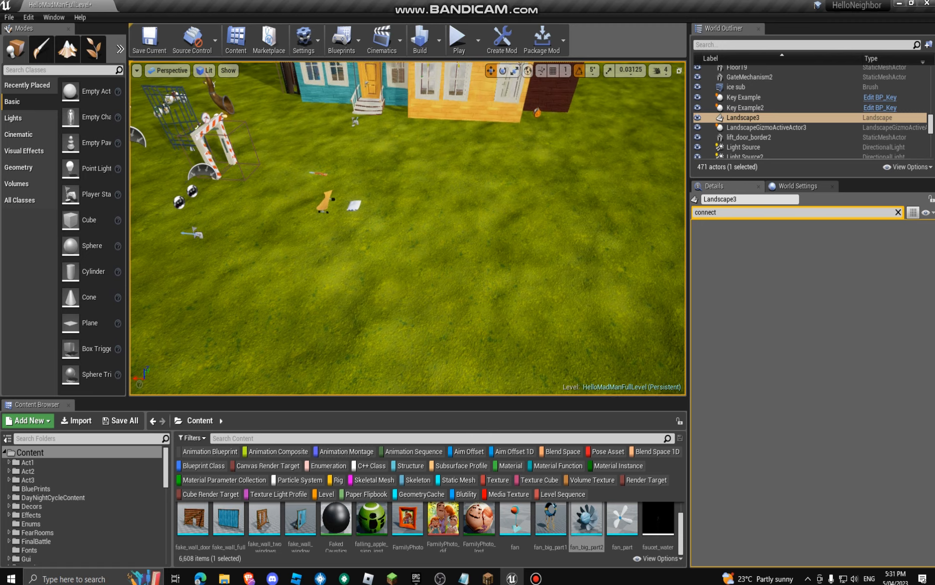
{"action": "right_click_drag", "start_coordinate": [407, 228], "coordinate": [448, 167]}
{"action": "right_click_drag", "start_coordinate": [408, 228], "coordinate": [180, 277]}
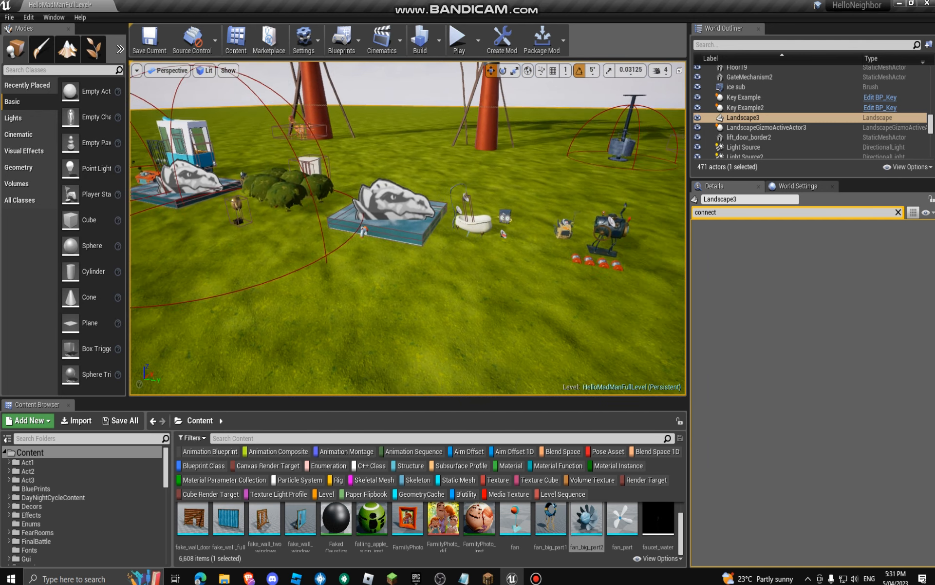
{"action": "right_click_drag", "start_coordinate": [408, 228], "coordinate": [273, 185]}
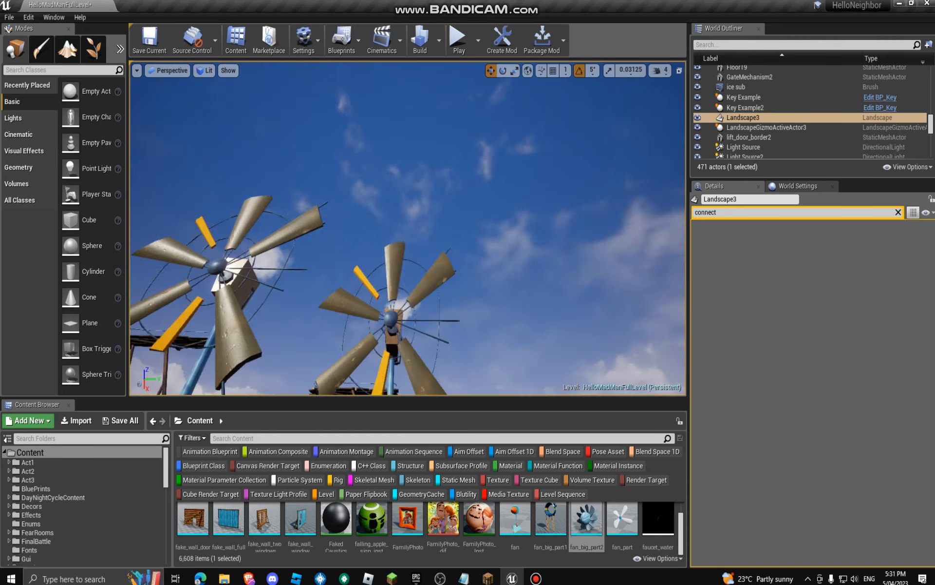
Duplicate the dark red end wall onto the grass beside the house and delete the copy
{"action": "mouse_move", "coordinate": [273, 185]}
{"action": "right_mouse_down"}
{"action": "mouse_move", "coordinate": [268, 304]}
{"action": "mouse_move", "coordinate": [316, 307]}
{"action": "mouse_move", "coordinate": [365, 280]}
{"action": "mouse_move", "coordinate": [368, 288]}
{"action": "mouse_move", "coordinate": [414, 233]}
{"action": "mouse_move", "coordinate": [417, 263]}
{"action": "mouse_move", "coordinate": [370, 272]}
{"action": "mouse_move", "coordinate": [414, 271]}
{"action": "mouse_move", "coordinate": [419, 293]}
{"action": "mouse_move", "coordinate": [480, 278]}
{"action": "right_mouse_up"}
{"action": "left_click", "coordinate": [195, 229]}
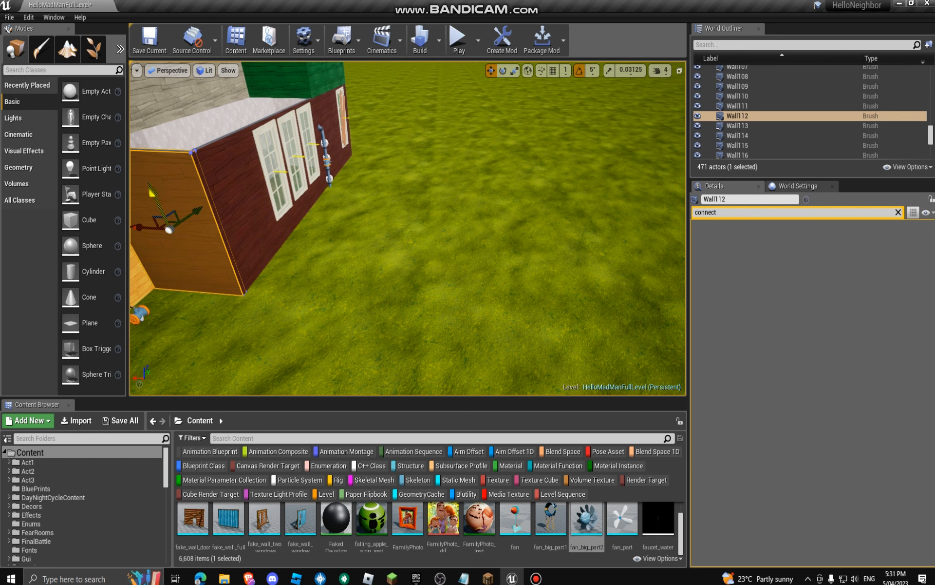
{"action": "left_click_drag", "start_coordinate": [144, 227], "coordinate": [429, 246], "text": "alt"}
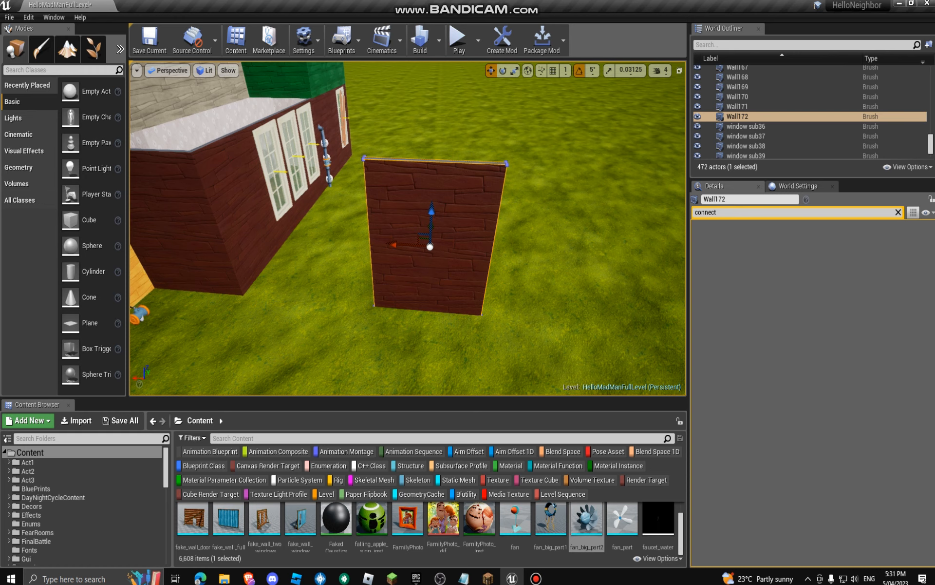
{"action": "right_click_drag", "start_coordinate": [430, 246], "coordinate": [344, 237]}
{"action": "key", "text": "Delete"}
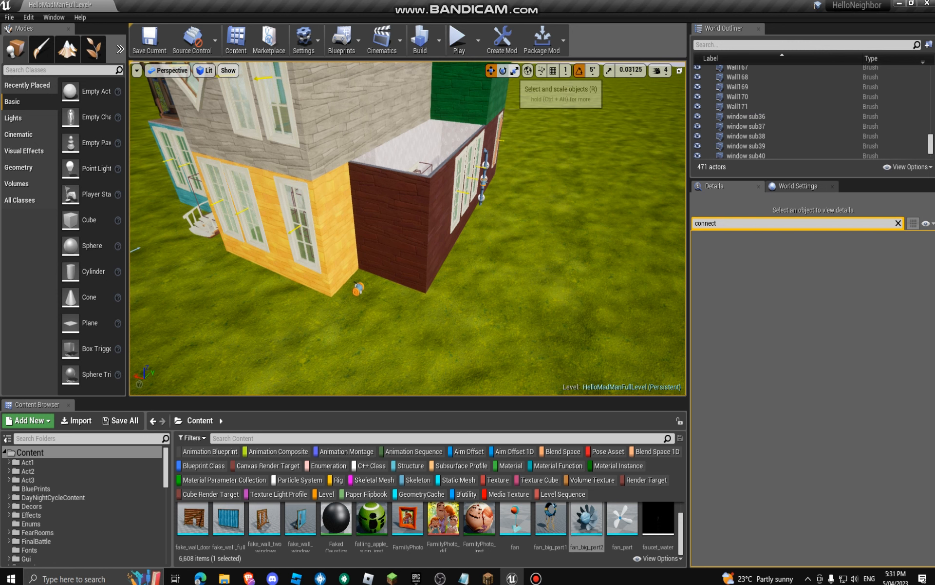
{"action": "right_click_drag", "start_coordinate": [458, 195], "coordinate": [483, 191]}
{"action": "key", "text": "s"}
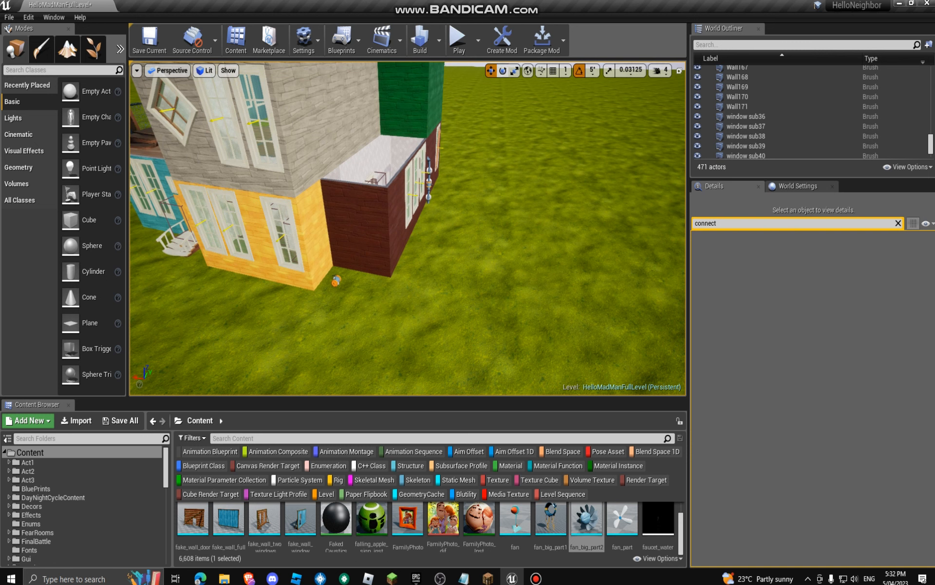
{"action": "left_click", "coordinate": [536, 578]}
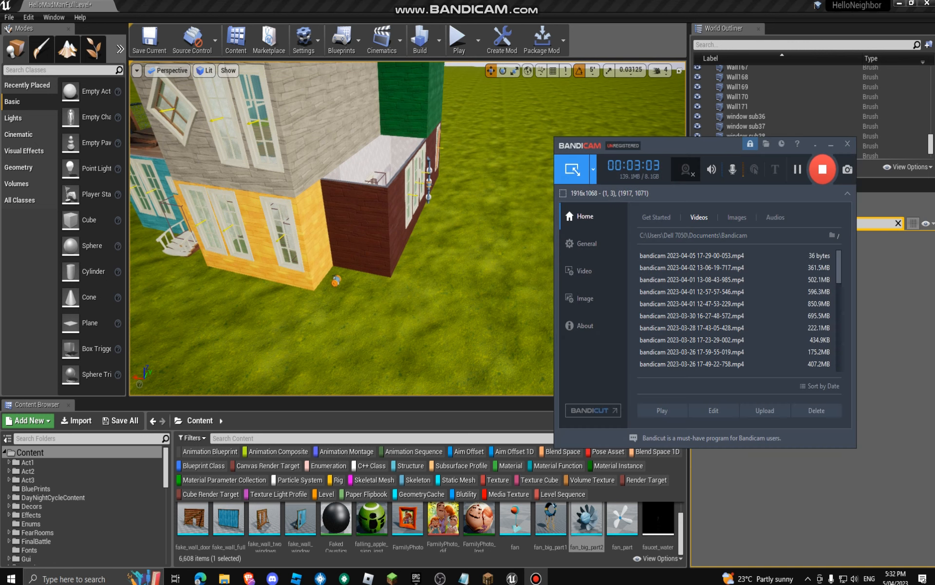
{"action": "left_click", "coordinate": [831, 144]}
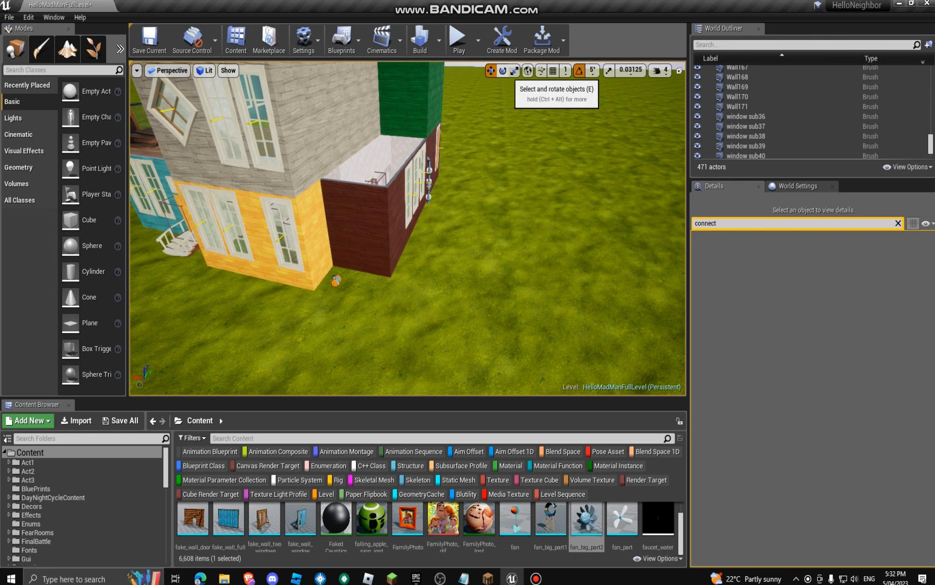
Cycle the transform gizmo through the rotate and scale modes and return to move mode
{"action": "left_click", "coordinate": [503, 71]}
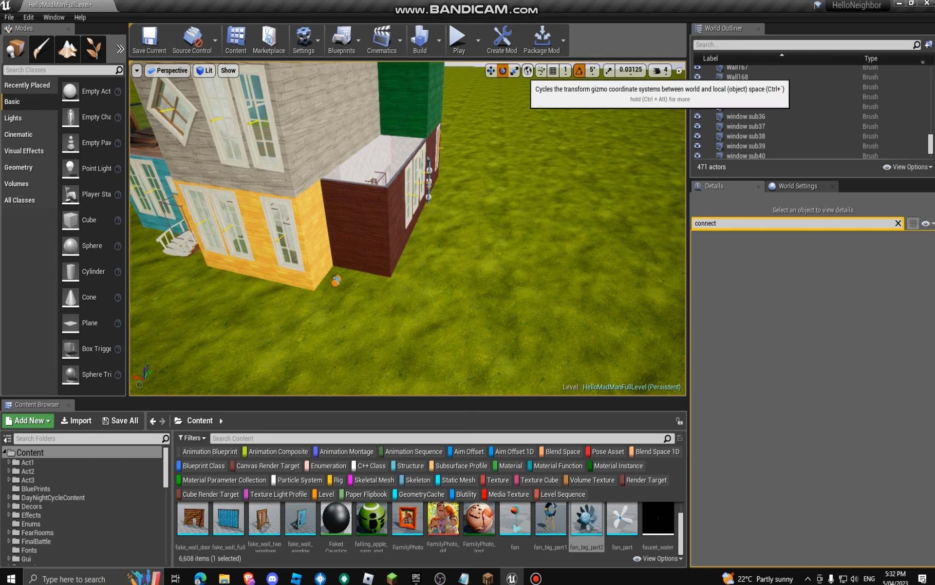
{"action": "key", "text": "r"}
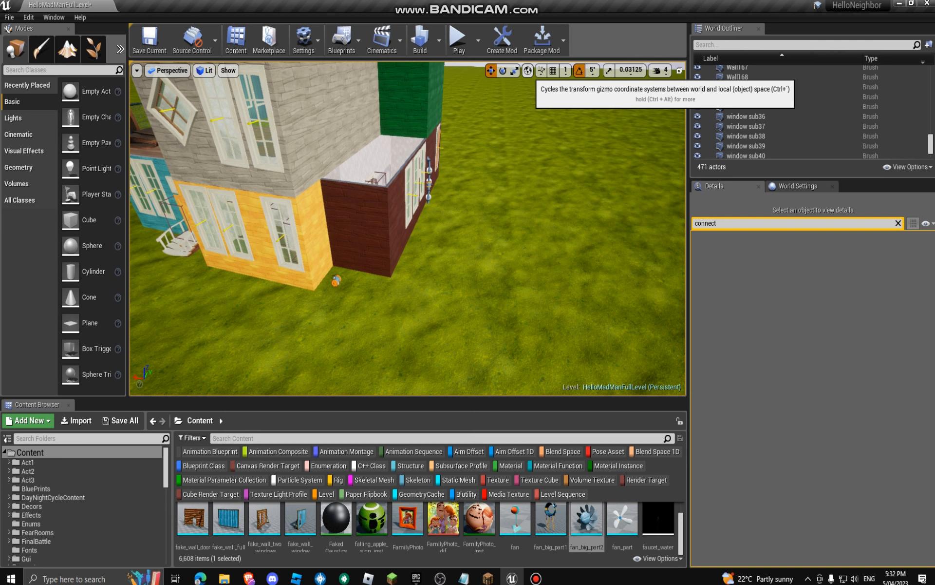
{"action": "key", "text": "w"}
{"action": "key", "text": "e"}
{"action": "key", "text": "w"}
{"action": "right_click_drag", "start_coordinate": [429, 292], "coordinate": [290, 289]}
{"action": "key", "text": "w"}
{"action": "key", "text": "w"}
{"action": "key", "text": "s"}
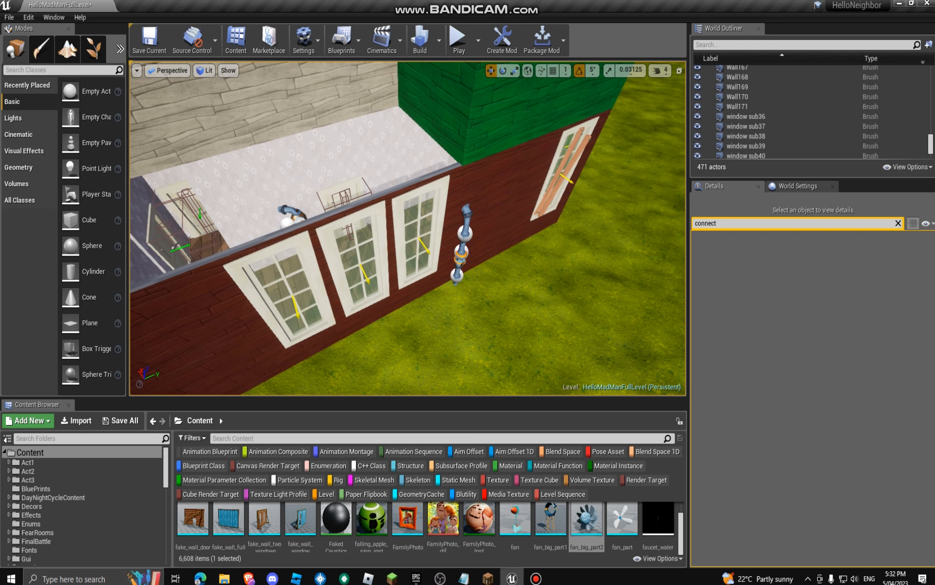
{"action": "left_click", "coordinate": [536, 578]}
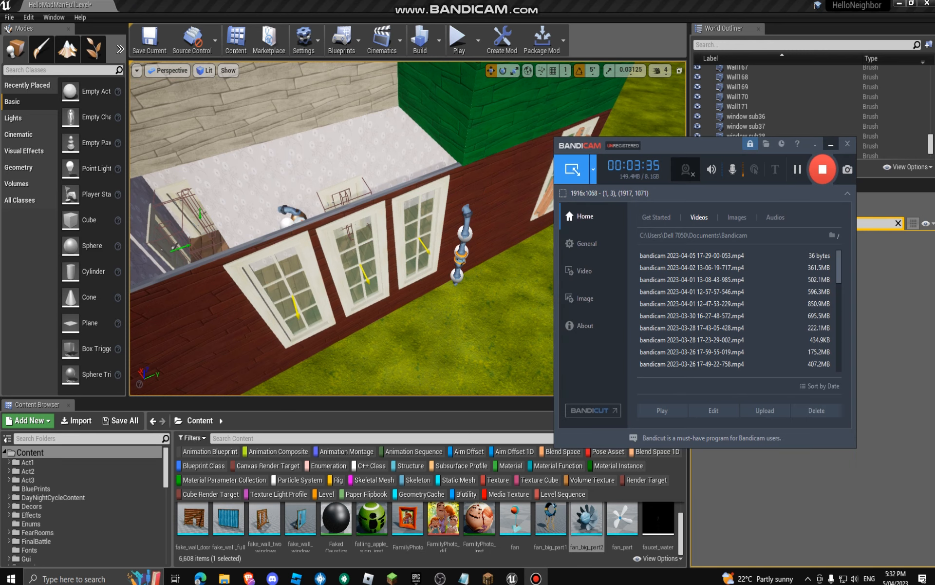
{"action": "left_click", "coordinate": [831, 145]}
Move the arched window above the yellow front door up to the second floor, undo the move and focus on the window
{"action": "right_click_drag", "start_coordinate": [487, 233], "coordinate": [378, 209]}
{"action": "key", "text": "w"}
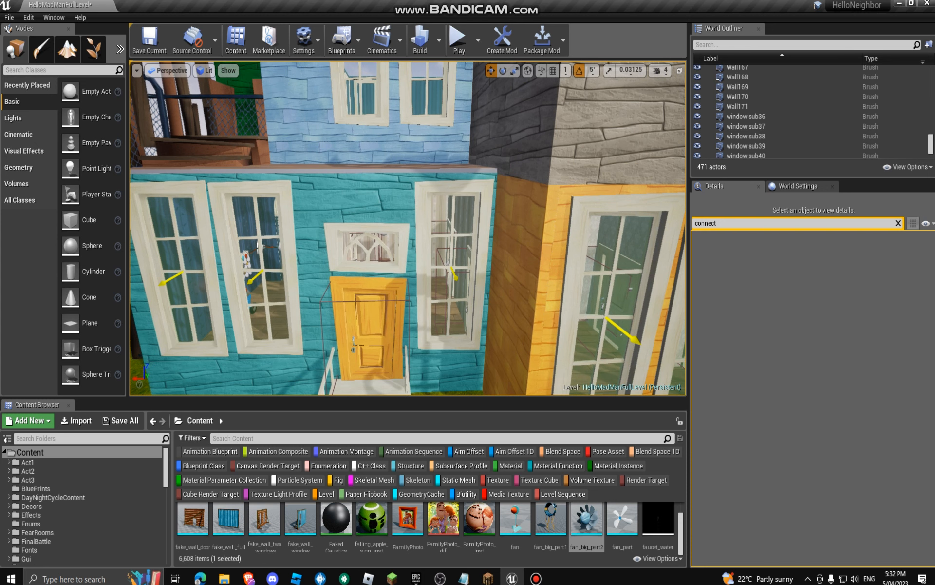
{"action": "left_click", "coordinate": [369, 246]}
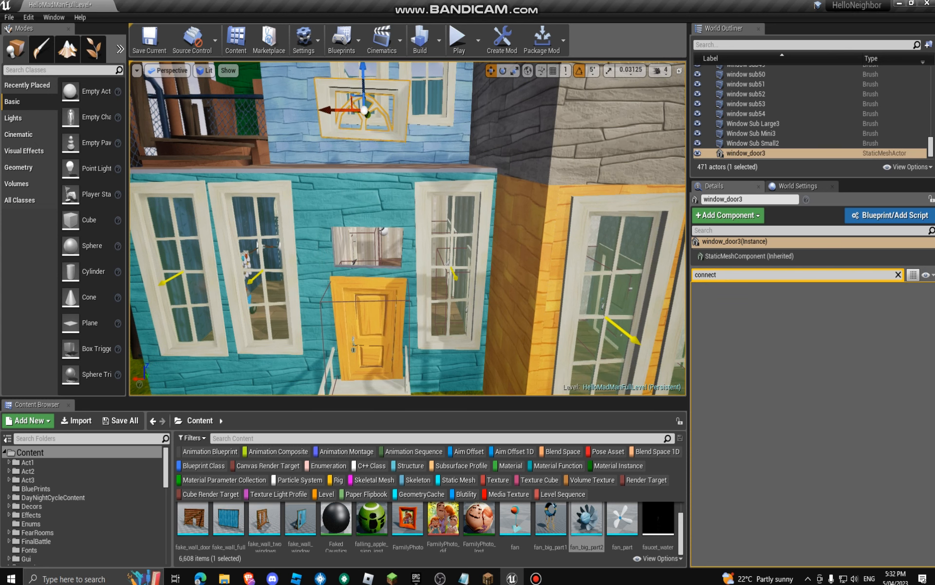
{"action": "key", "text": "ctrl+z"}
{"action": "key", "text": "f"}
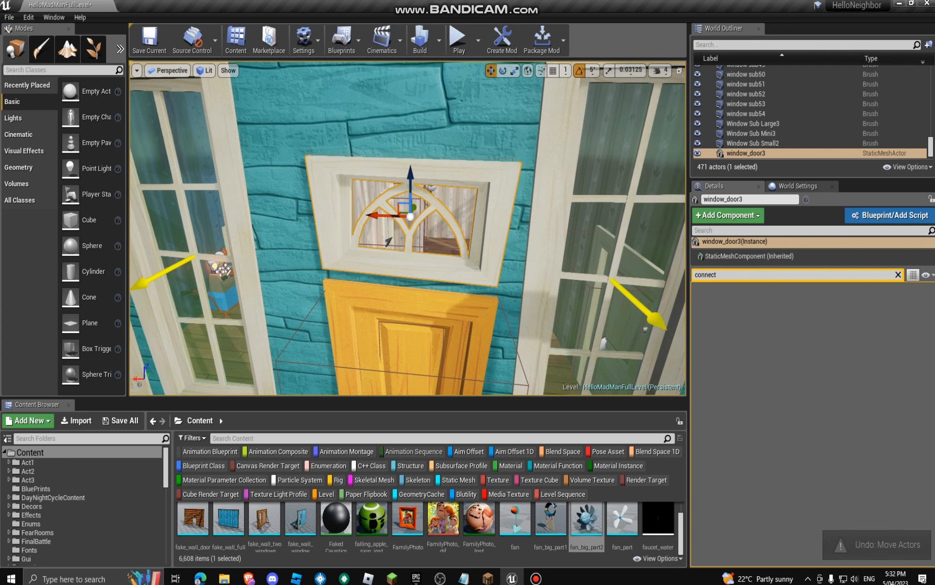
Try another move of the arched window above the front door and undo the last changes
{"action": "key", "text": "s"}
{"action": "mouse_move", "coordinate": [410, 187]}
{"action": "right_mouse_down"}
{"action": "mouse_move", "coordinate": [397, 272]}
{"action": "mouse_move", "coordinate": [410, 195]}
{"action": "right_mouse_up"}
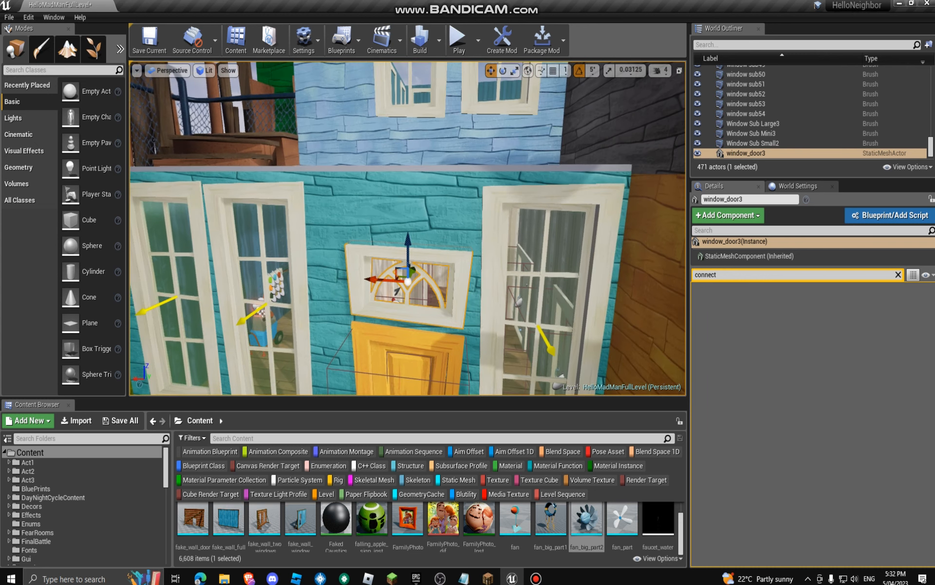
{"action": "key", "text": "w"}
{"action": "right_click_drag", "start_coordinate": [408, 248], "coordinate": [400, 273]}
{"action": "key", "text": "f"}
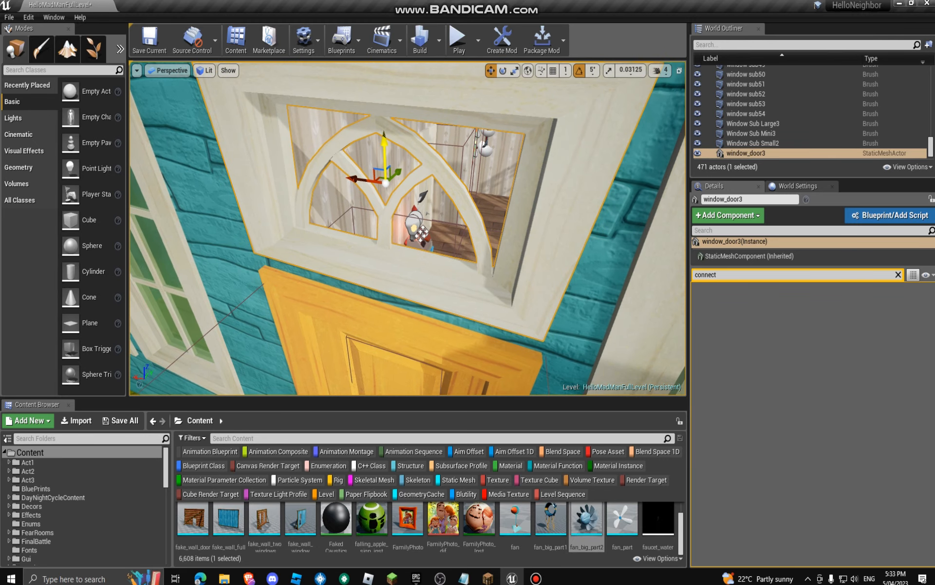
{"action": "left_click_drag", "start_coordinate": [423, 234], "coordinate": [420, 173]}
{"action": "right_click_drag", "start_coordinate": [419, 173], "coordinate": [186, 161]}
{"action": "key", "text": "s"}
{"action": "key", "text": "ctrl+z"}
{"action": "key", "text": "ctrl+z"}
Lift the skateboard on the grass into the air and undo the move
{"action": "key", "text": "w"}
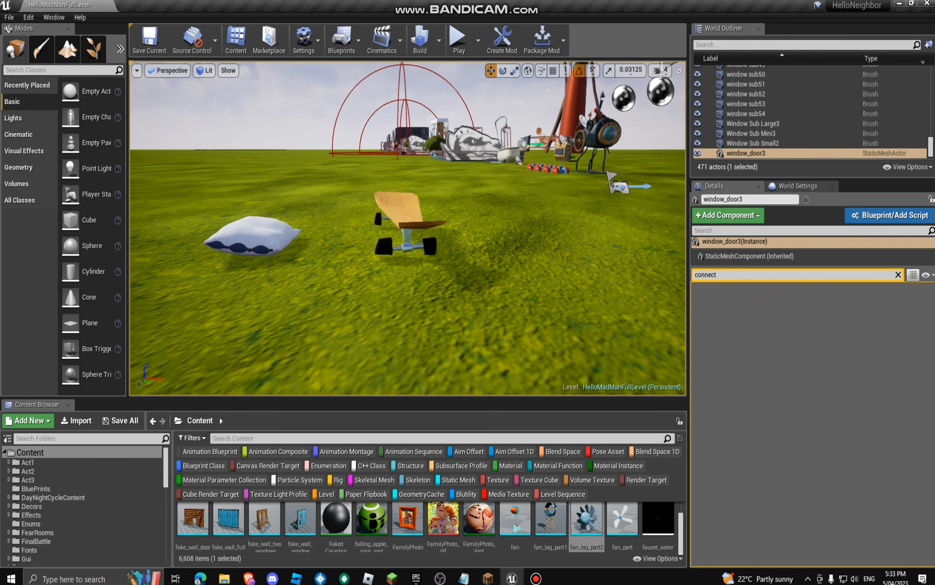
{"action": "left_click", "coordinate": [407, 207]}
{"action": "left_click_drag", "start_coordinate": [402, 214], "coordinate": [402, 108]}
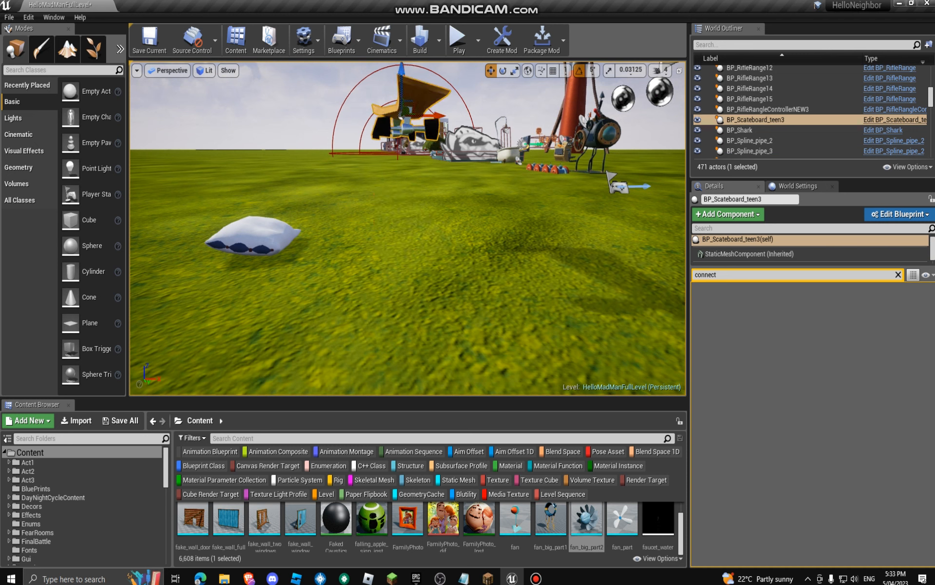
{"action": "key", "text": "ctrl+z"}
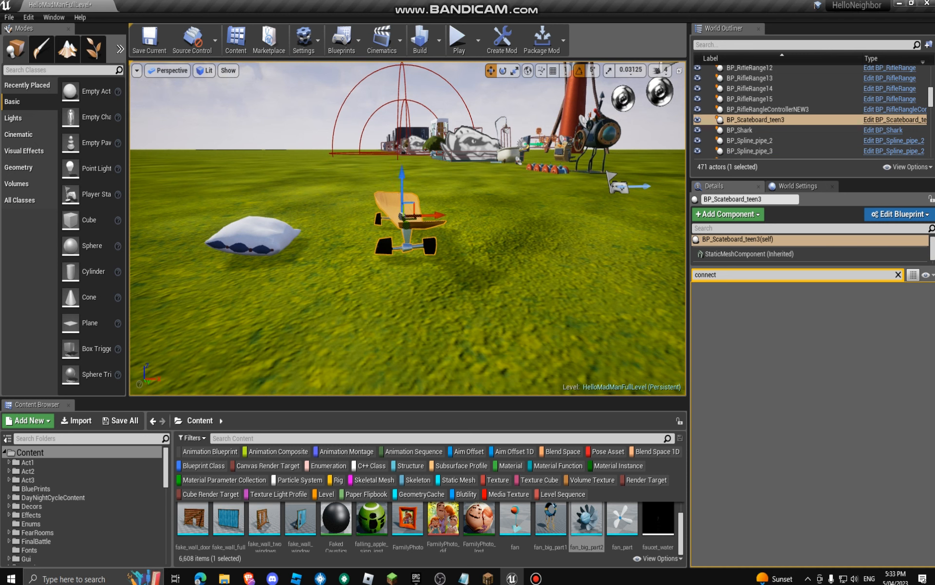
Delete the SkyLight5 actor floating above the grass near the striped barrier
{"action": "key", "text": "w"}
{"action": "right_click_drag", "start_coordinate": [406, 215], "coordinate": [475, 246]}
{"action": "key", "text": "s"}
{"action": "key", "text": "w"}
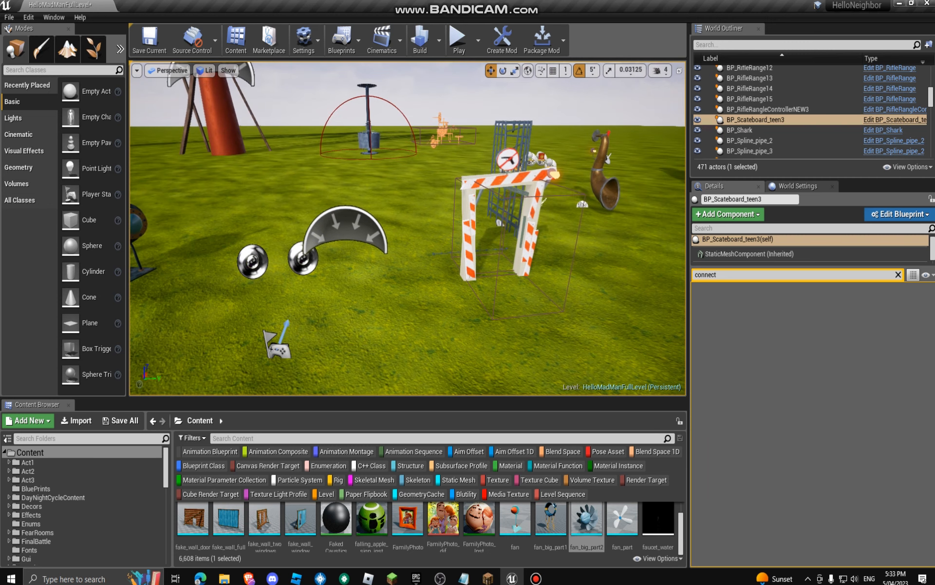
{"action": "left_click", "coordinate": [346, 225]}
{"action": "key", "text": "Delete"}
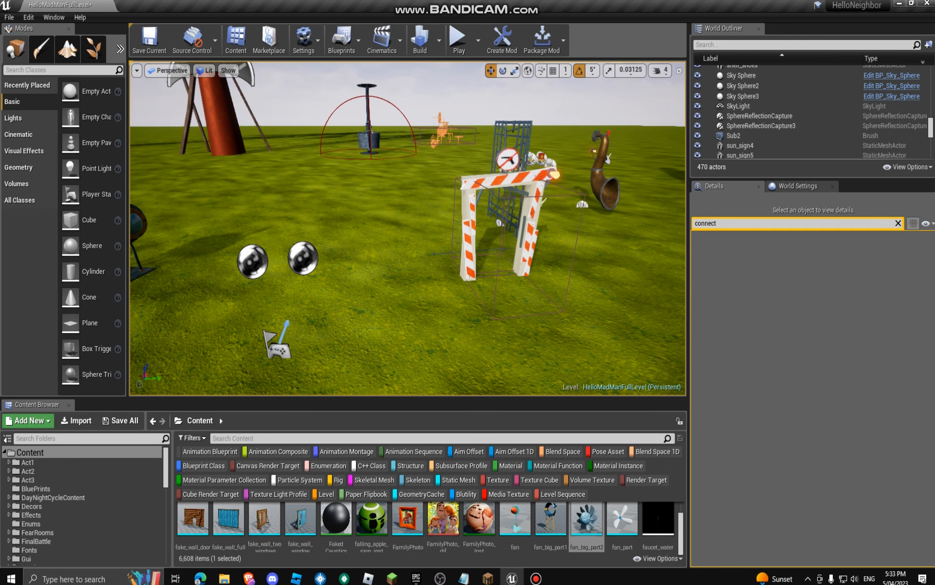
{"action": "right_click_drag", "start_coordinate": [351, 227], "coordinate": [357, 292]}
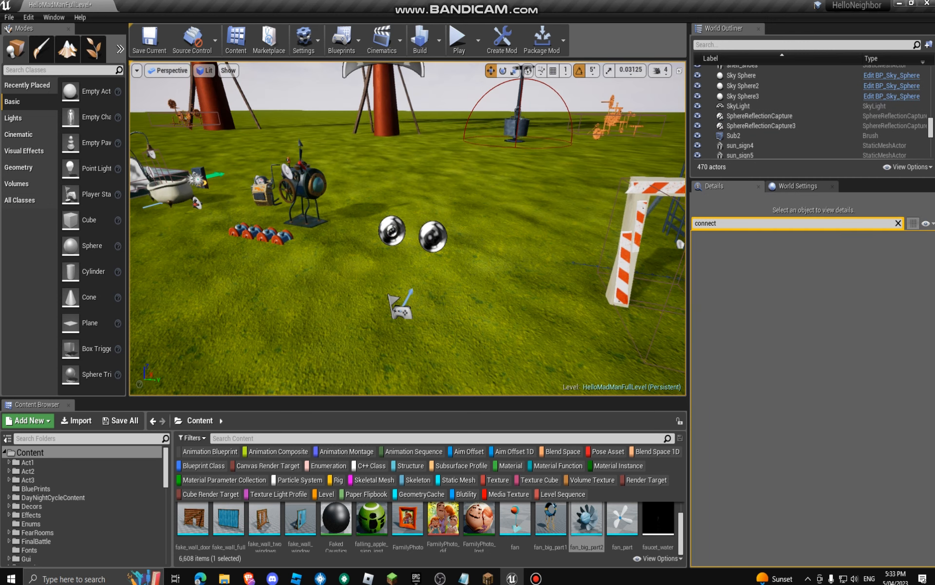
Delete the SphereReflectionCapture3 actor floating above the grass near the striped barrier
{"action": "left_click", "coordinate": [433, 237]}
{"action": "key", "text": "Delete"}
Delete the Light Source2 directional light floating above the grass and save the current level
{"action": "mouse_move", "coordinate": [409, 229]}
{"action": "right_mouse_down"}
{"action": "mouse_move", "coordinate": [410, 197]}
{"action": "mouse_move", "coordinate": [341, 197]}
{"action": "mouse_move", "coordinate": [424, 229]}
{"action": "mouse_move", "coordinate": [414, 136]}
{"action": "mouse_move", "coordinate": [424, 224]}
{"action": "right_mouse_up"}
{"action": "left_click", "coordinate": [405, 180]}
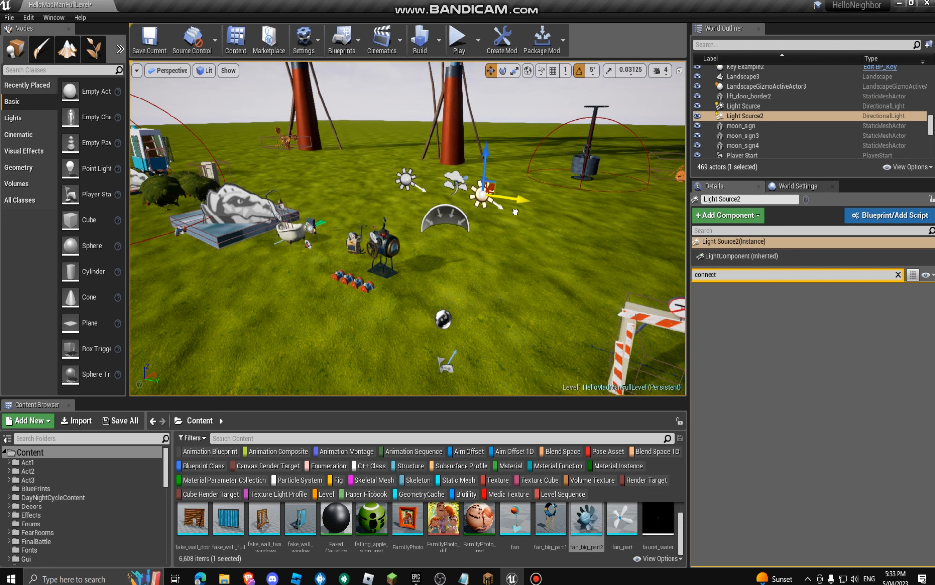
{"action": "key", "text": "Delete"}
{"action": "left_click", "coordinate": [414, 224]}
{"action": "right_click_drag", "start_coordinate": [414, 224], "coordinate": [351, 188]}
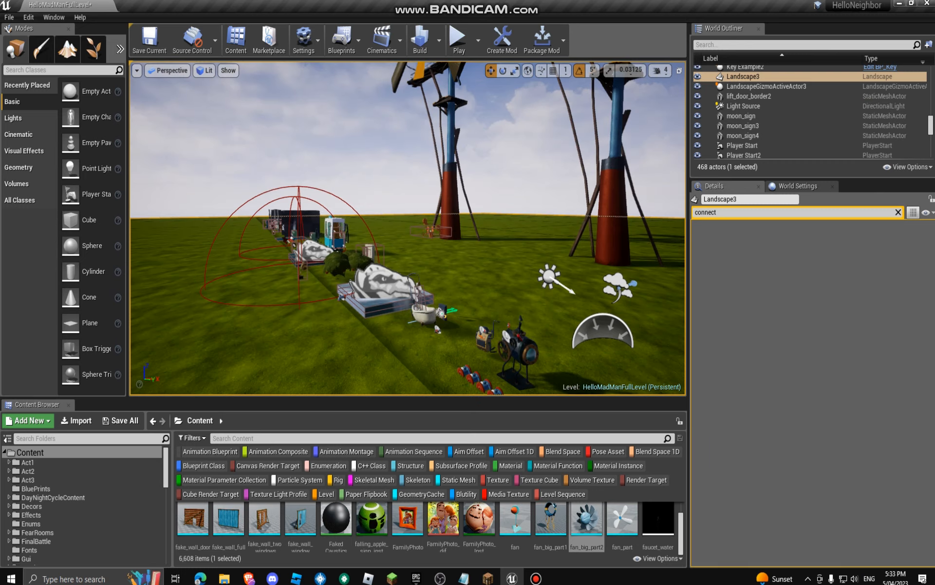
{"action": "left_click", "coordinate": [150, 41]}
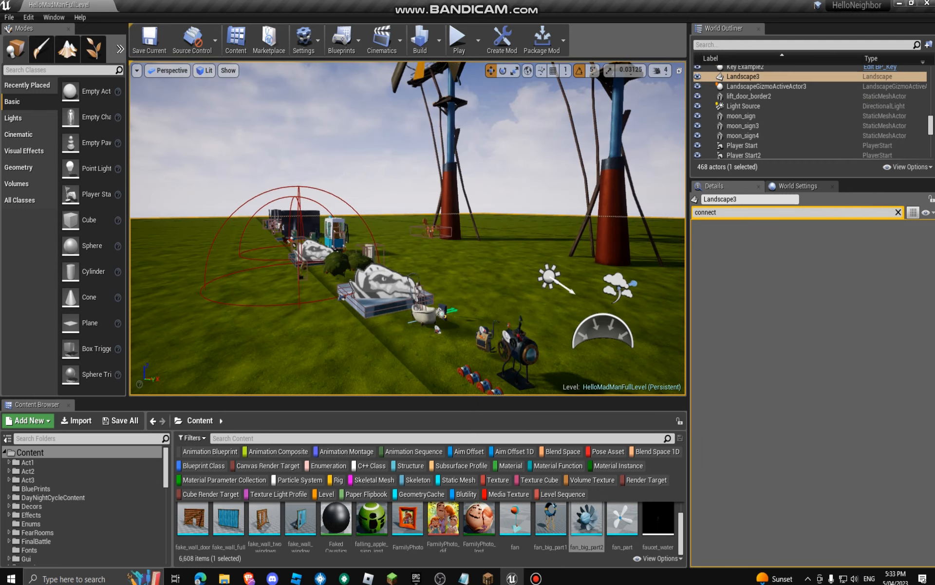
{"action": "right_click_drag", "start_coordinate": [409, 229], "coordinate": [433, 236]}
{"action": "key", "text": "s"}
{"action": "key", "text": "a"}
{"action": "key", "text": "s"}
{"action": "left_click", "coordinate": [535, 578]}
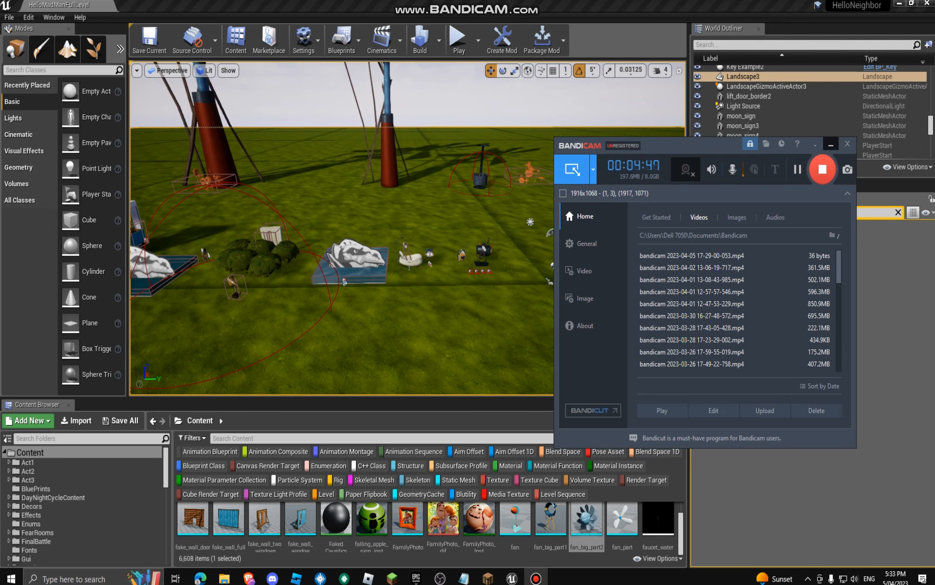
{"action": "left_click", "coordinate": [831, 144]}
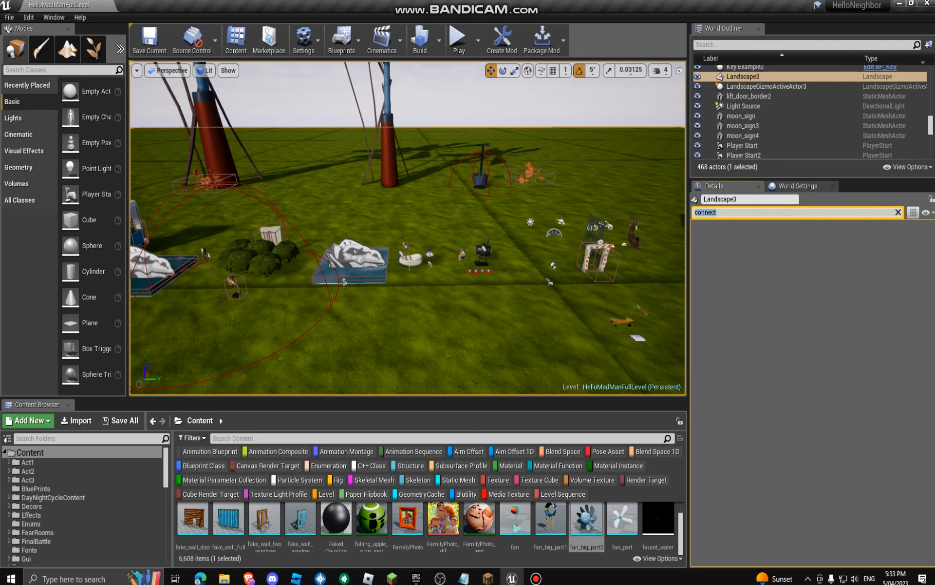
Clear the "connect" search filter from the landscape's details and return the content asset list to its beginning
{"action": "key", "text": "BackSpace"}
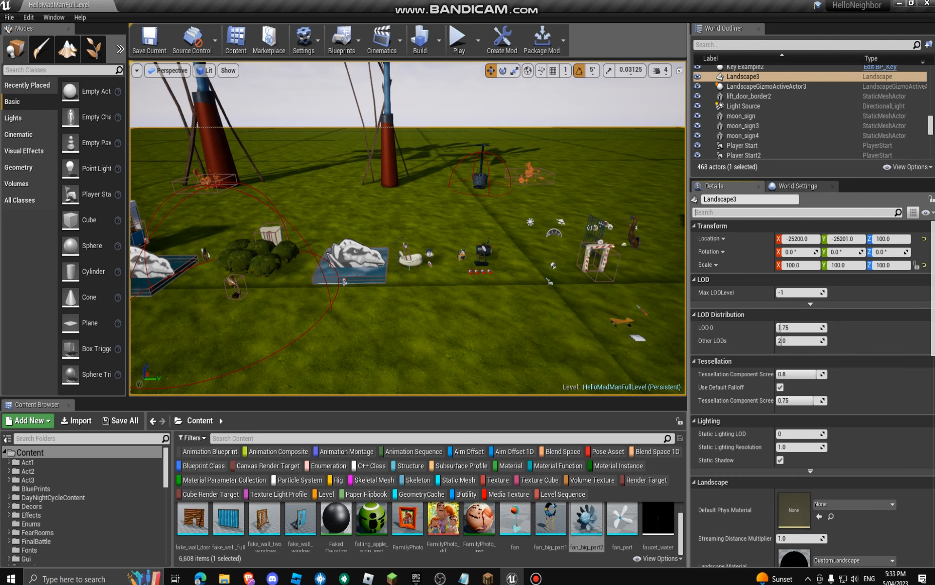
{"action": "right_click", "coordinate": [524, 319]}
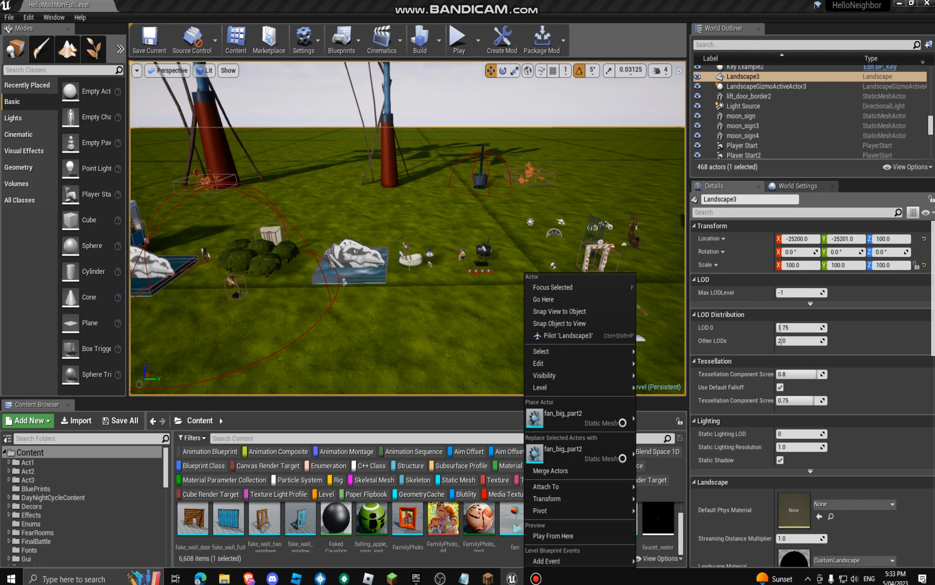
{"action": "key", "text": "Escape"}
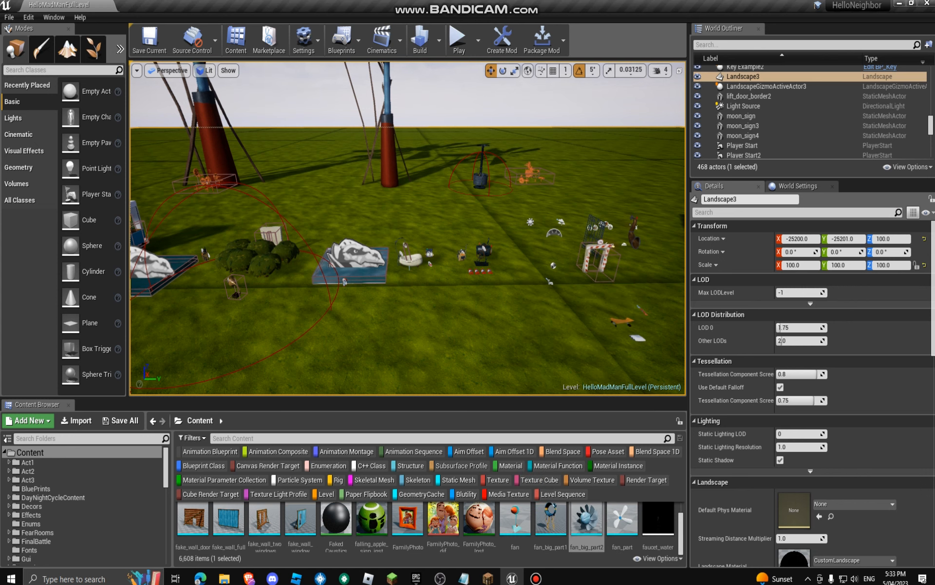
{"action": "left_click_drag", "start_coordinate": [681, 532], "coordinate": [681, 522]}
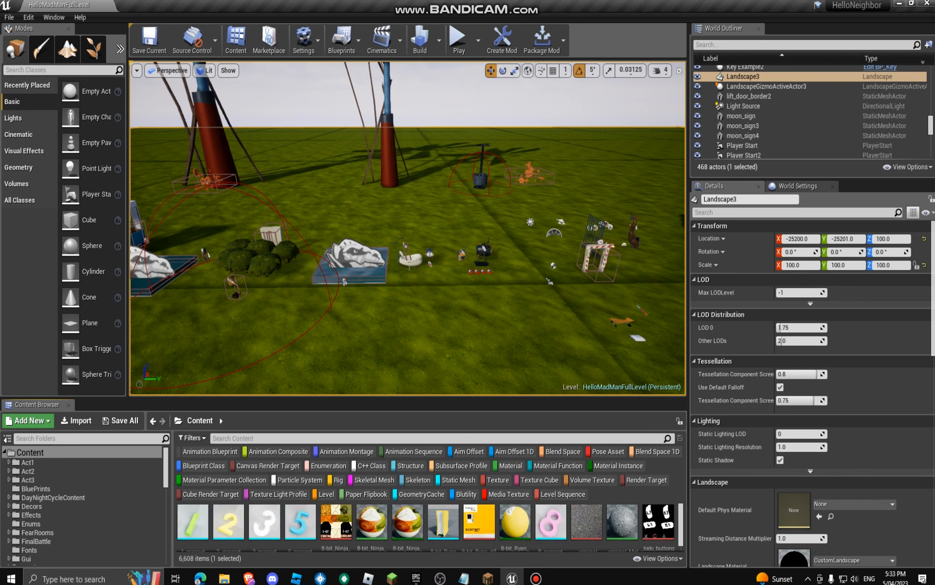
{"action": "right_click_drag", "start_coordinate": [408, 228], "coordinate": [400, 179]}
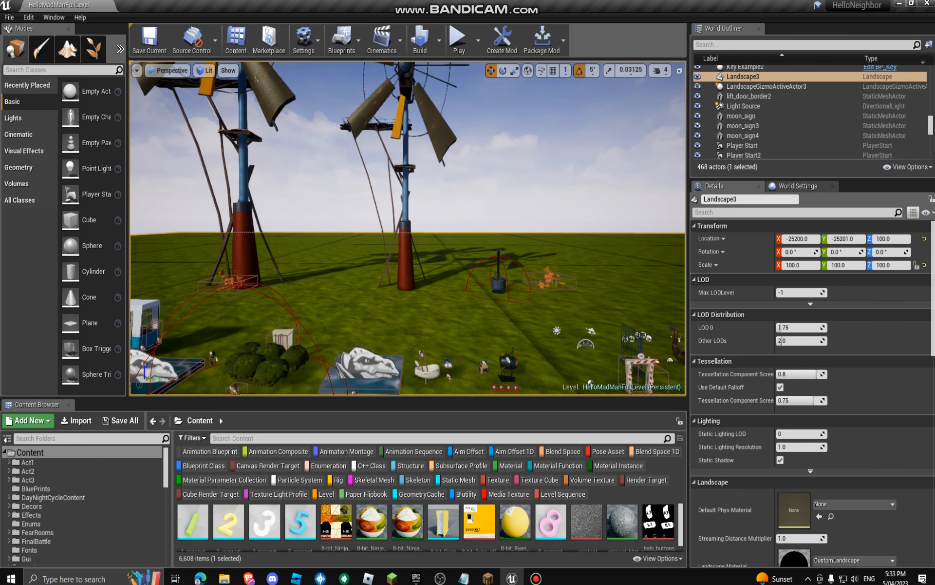
Look through the Recently Placed and Basic categories of placeable actors
{"action": "left_click", "coordinate": [27, 85]}
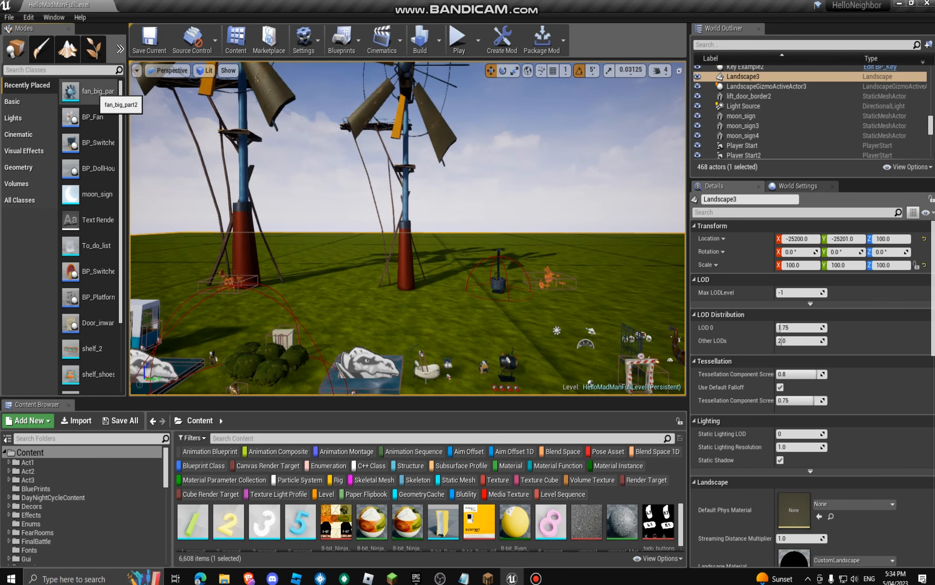
{"action": "scroll", "coordinate": [88, 313], "scroll_direction": "down", "scroll_amount": 4}
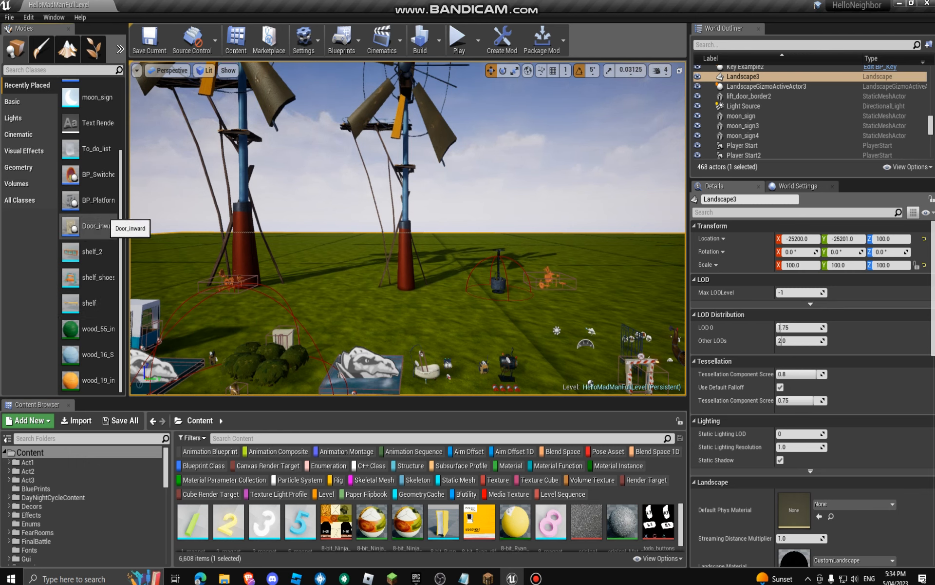
{"action": "scroll", "coordinate": [90, 203], "scroll_direction": "up", "scroll_amount": 2}
{"action": "scroll", "coordinate": [98, 197], "scroll_direction": "up", "scroll_amount": 2}
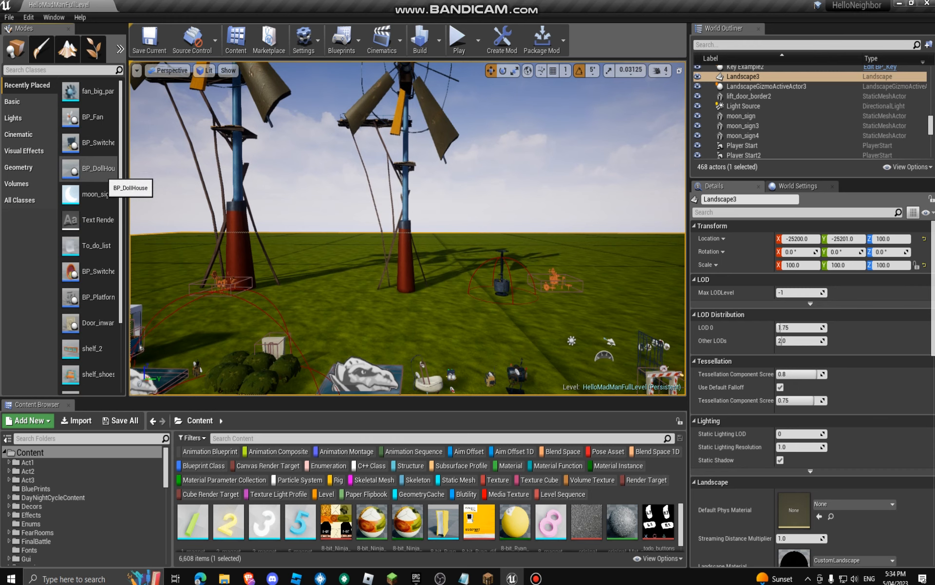
{"action": "right_click_drag", "start_coordinate": [302, 219], "coordinate": [298, 279]}
{"action": "key", "text": "s"}
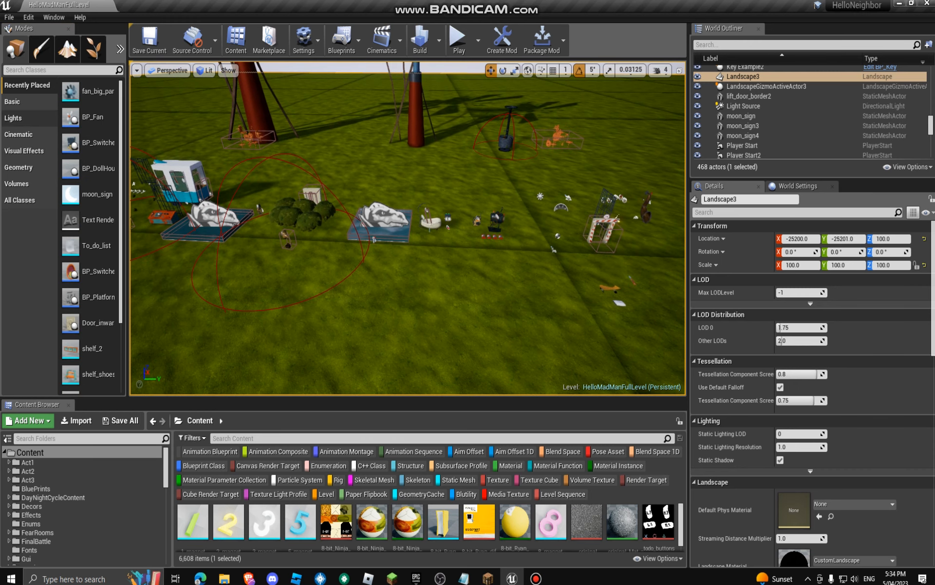
{"action": "left_click", "coordinate": [12, 101]}
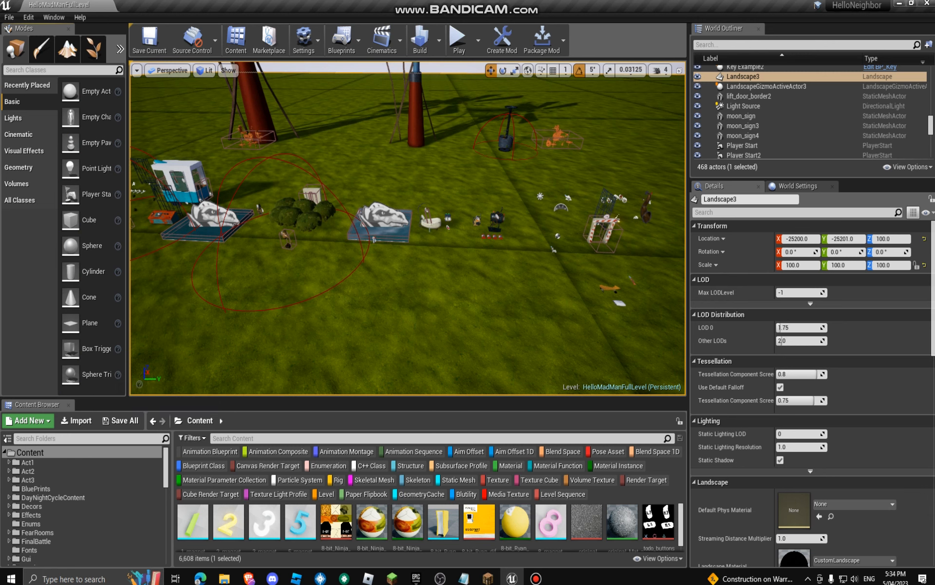
{"action": "right_click_drag", "start_coordinate": [312, 219], "coordinate": [439, 207]}
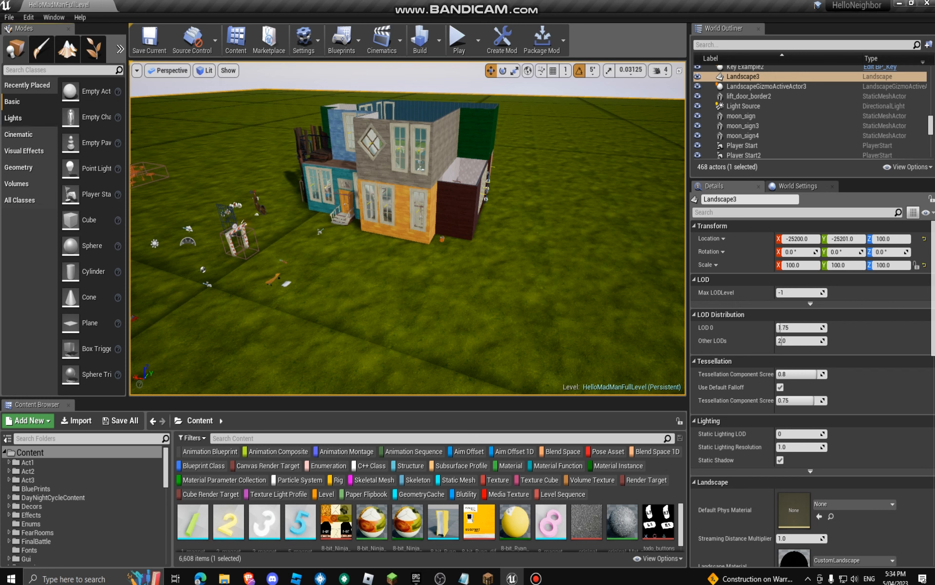
Try out a Rect Light above the grass, tilted to about -80° on Y, and delete it
{"action": "left_click", "coordinate": [14, 118]}
{"action": "right_click_drag", "start_coordinate": [341, 234], "coordinate": [219, 282]}
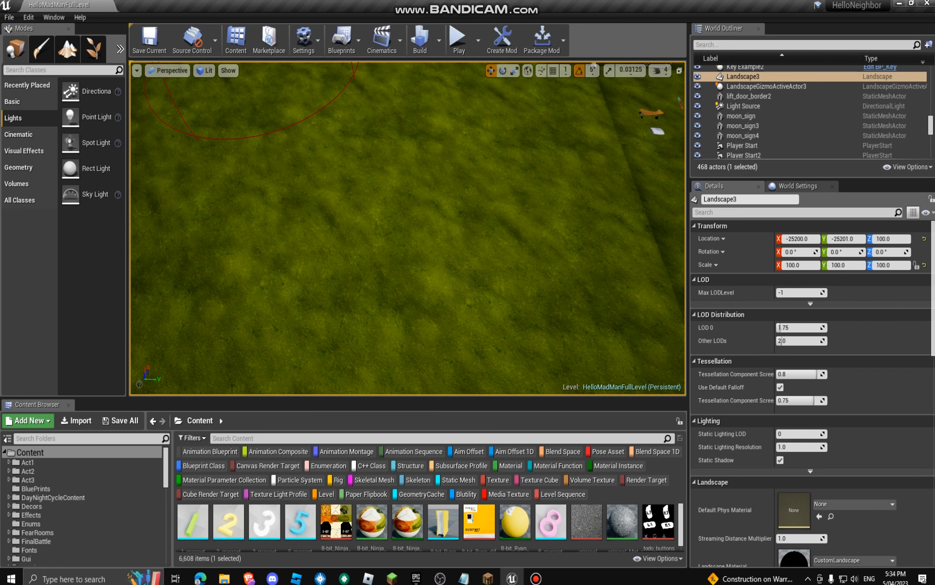
{"action": "left_click_drag", "start_coordinate": [70, 168], "coordinate": [455, 78]}
{"action": "right_click_drag", "start_coordinate": [438, 209], "coordinate": [550, 188]}
{"action": "key", "text": "e"}
{"action": "right_click_drag", "start_coordinate": [468, 224], "coordinate": [526, 244]}
{"action": "left_click_drag", "start_coordinate": [433, 210], "coordinate": [436, 269]}
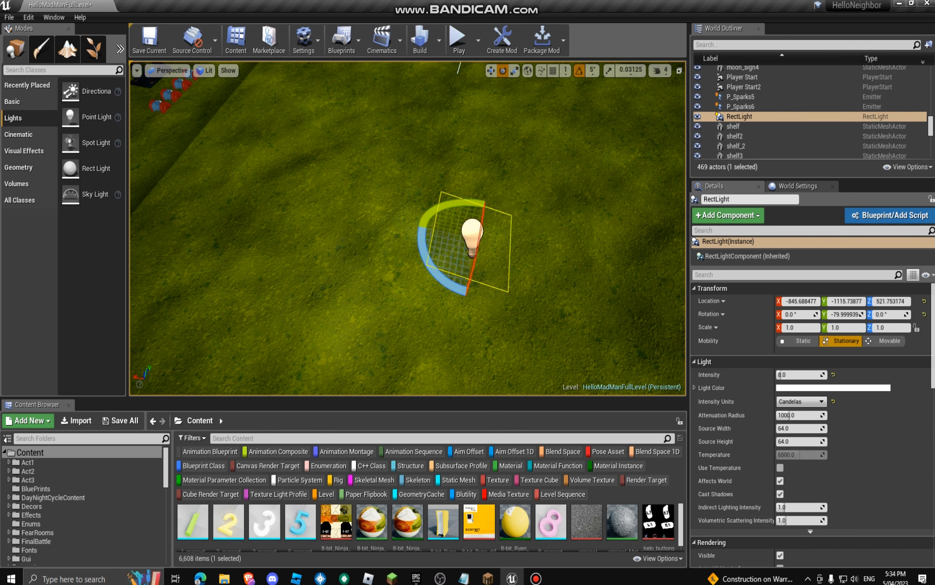
{"action": "key", "text": "Delete"}
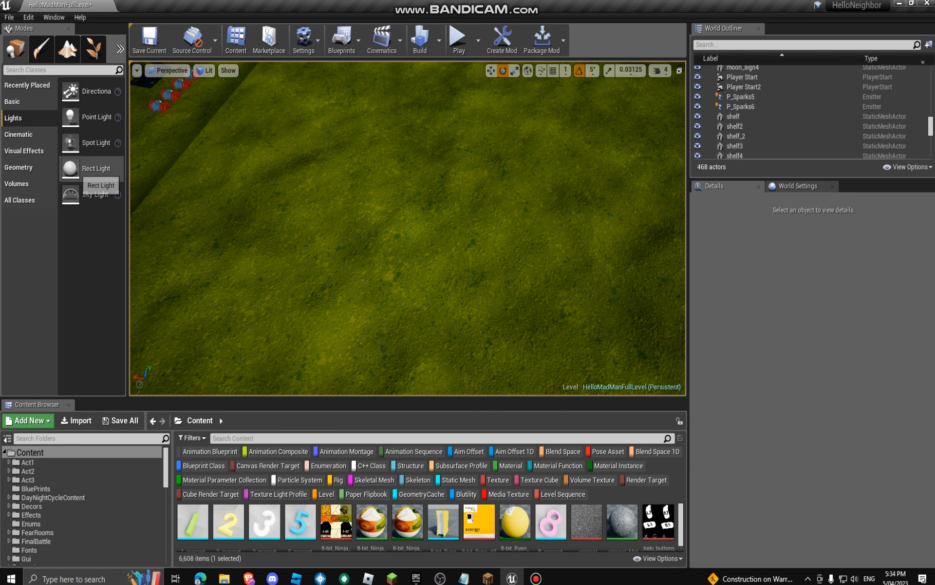
Try placing a Sky Light on the open grass and delete it
{"action": "left_click_drag", "start_coordinate": [71, 194], "coordinate": [506, 168]}
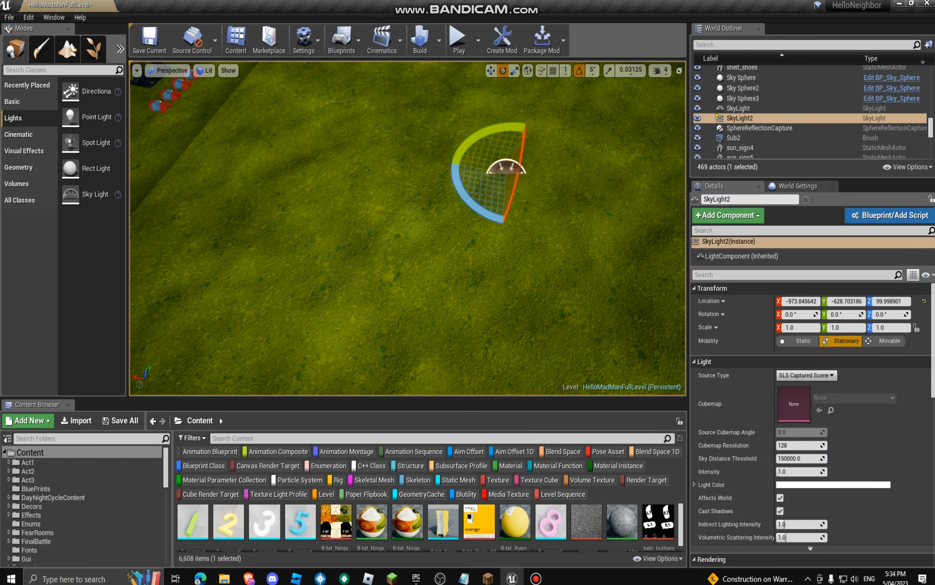
{"action": "key", "text": "w"}
{"action": "right_click_drag", "start_coordinate": [506, 168], "coordinate": [511, 146]}
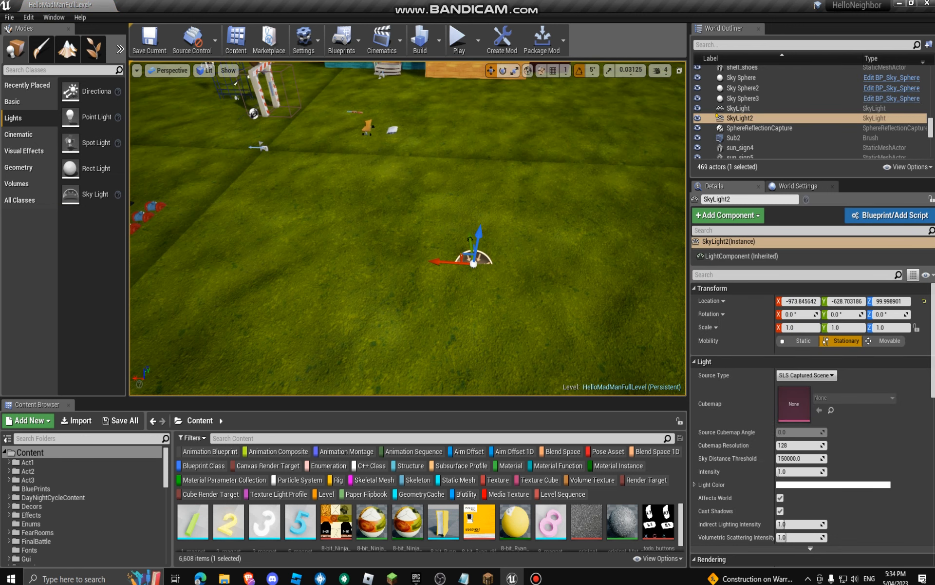
{"action": "key", "text": "Delete"}
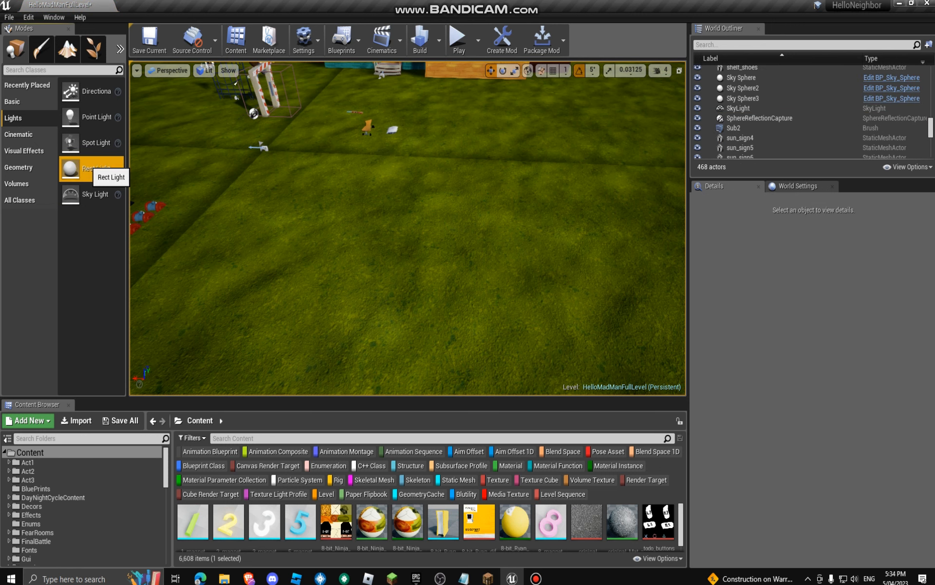
Try out a Spot Light and a Point Light above the grass, deleting each one
{"action": "left_click_drag", "start_coordinate": [96, 143], "coordinate": [444, 96]}
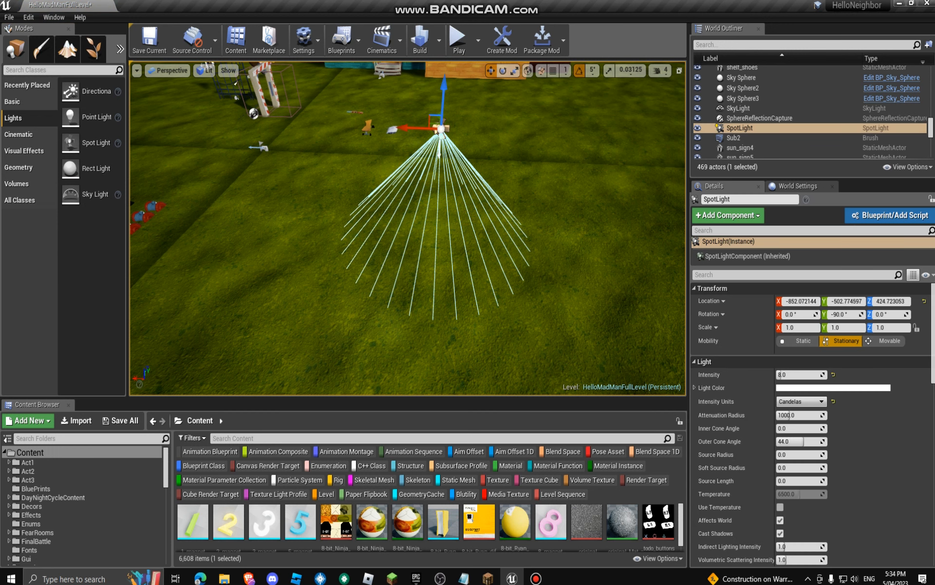
{"action": "key", "text": "Delete"}
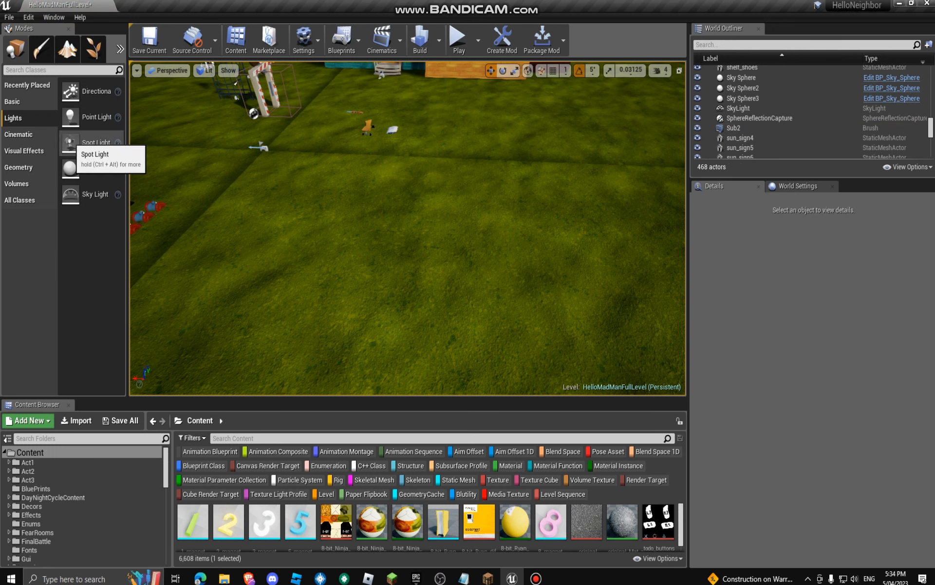
{"action": "left_click_drag", "start_coordinate": [96, 117], "coordinate": [392, 233]}
{"action": "right_click_drag", "start_coordinate": [394, 234], "coordinate": [393, 263]}
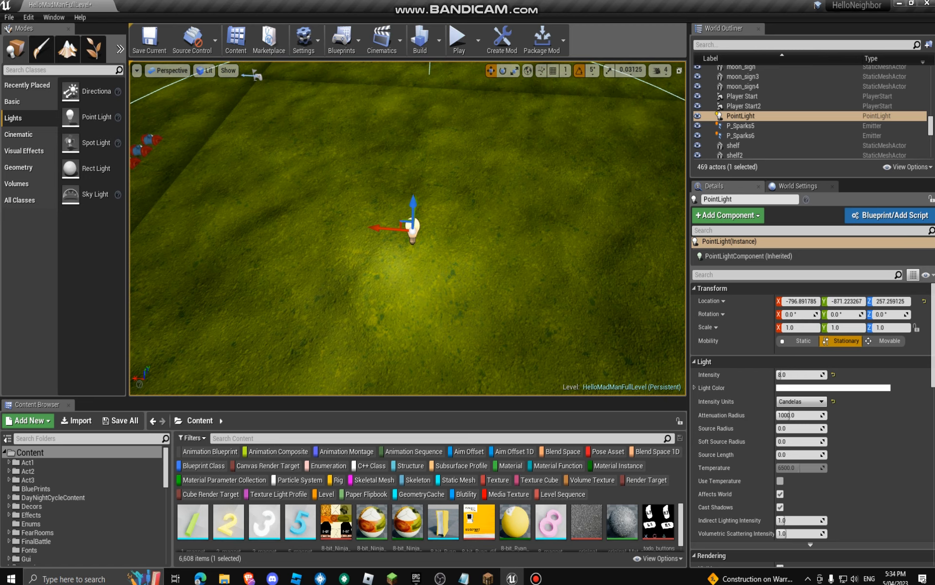
{"action": "key", "text": "Delete"}
Try out a Directional Light on the grass, rotated to about 174° on Y, and delete it
{"action": "left_click_drag", "start_coordinate": [93, 91], "coordinate": [454, 169]}
{"action": "right_click_drag", "start_coordinate": [455, 168], "coordinate": [471, 138]}
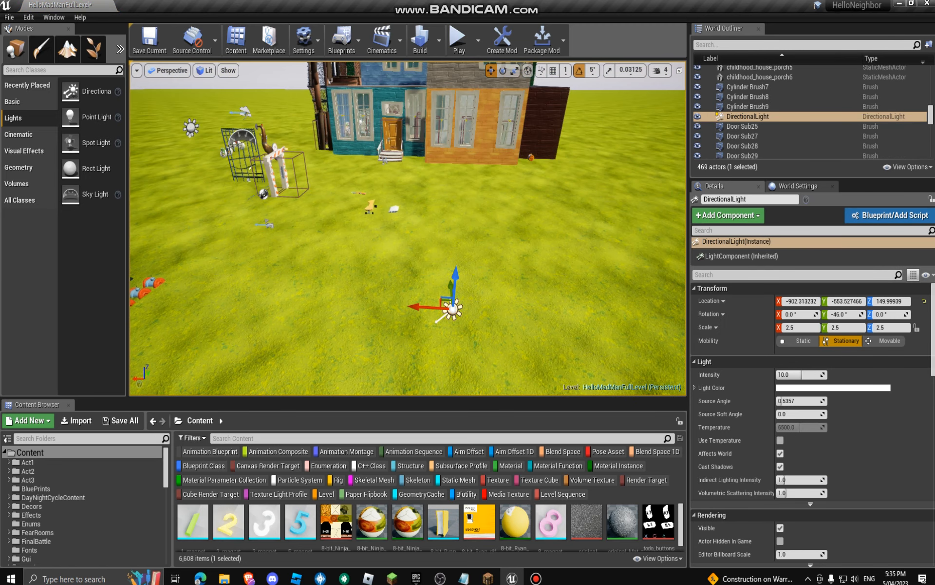
{"action": "key", "text": "e"}
{"action": "left_click_drag", "start_coordinate": [418, 271], "coordinate": [436, 361]}
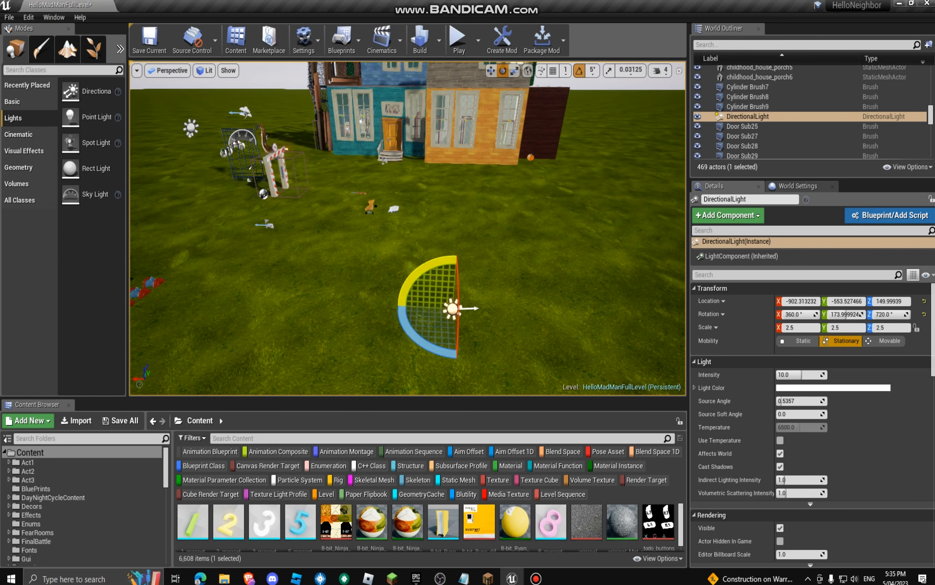
{"action": "key", "text": "Delete"}
{"action": "right_click_drag", "start_coordinate": [409, 272], "coordinate": [555, 219]}
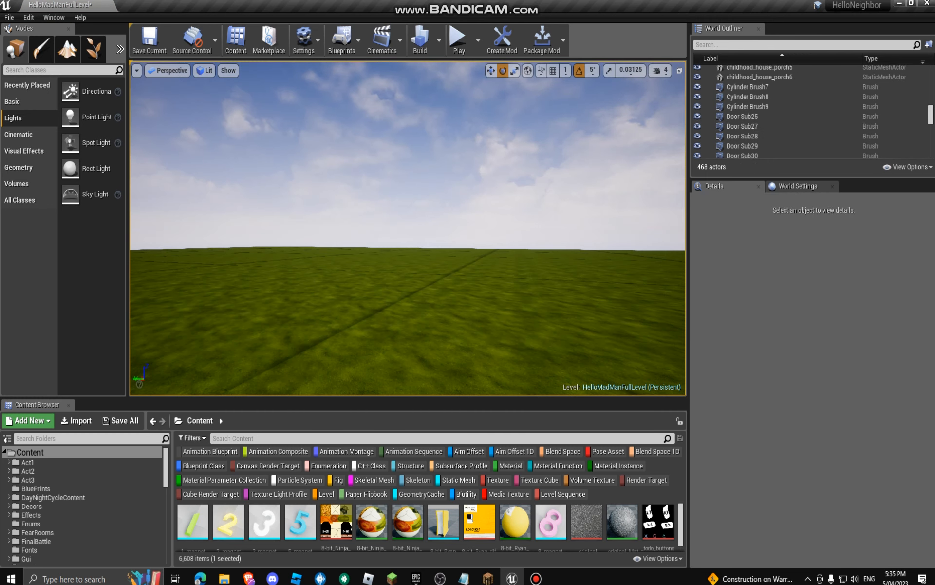
Save the current level map
{"action": "left_click", "coordinate": [536, 578]}
{"action": "left_click", "coordinate": [830, 144]}
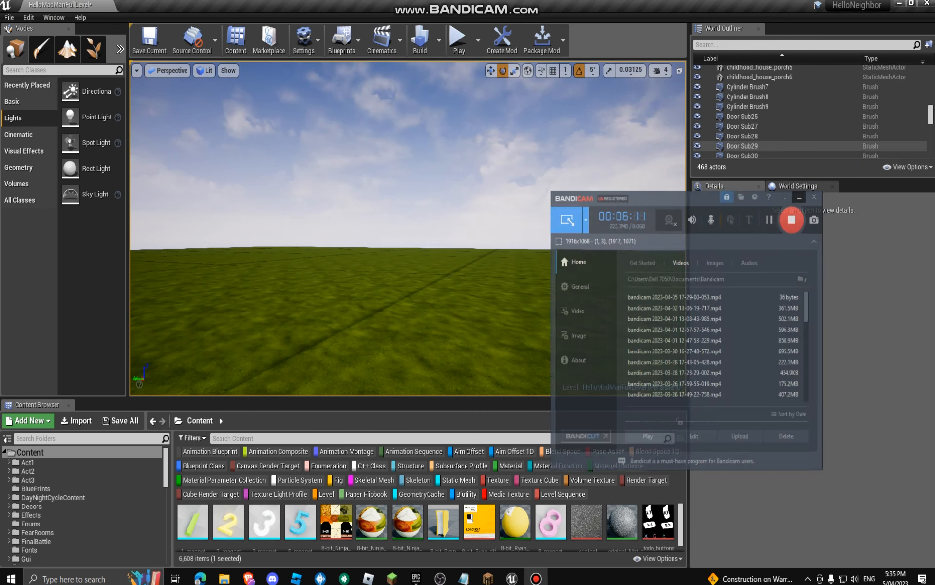
{"action": "left_click", "coordinate": [150, 41]}
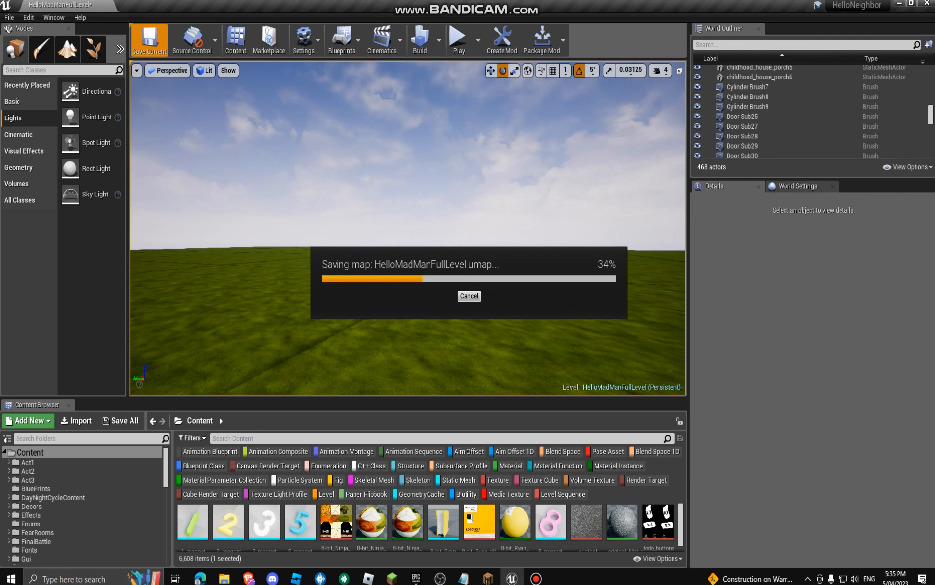
Look through the Cinematic and Visual Effects categories of placeable actors
{"action": "right_click_drag", "start_coordinate": [409, 219], "coordinate": [618, 302]}
{"action": "left_click", "coordinate": [18, 134]}
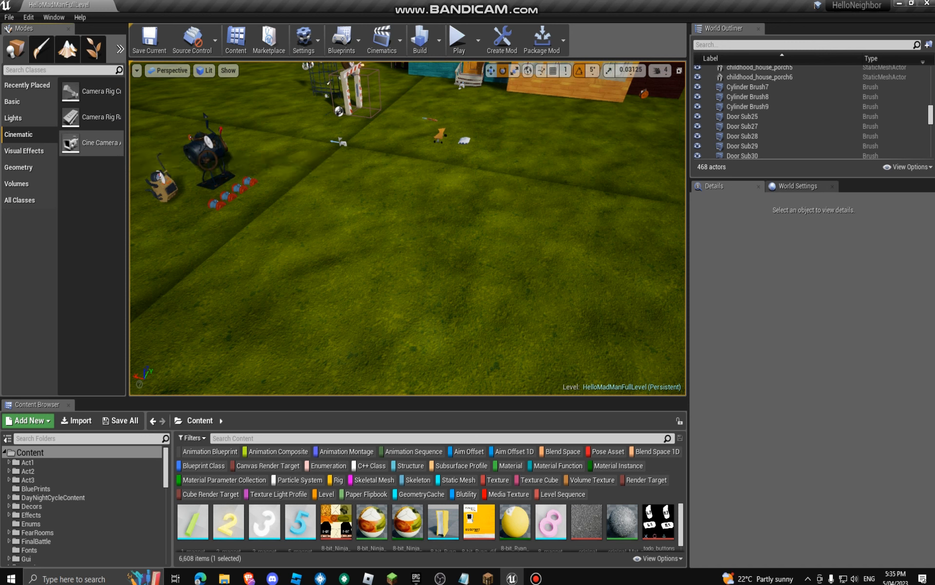
{"action": "left_click", "coordinate": [23, 150]}
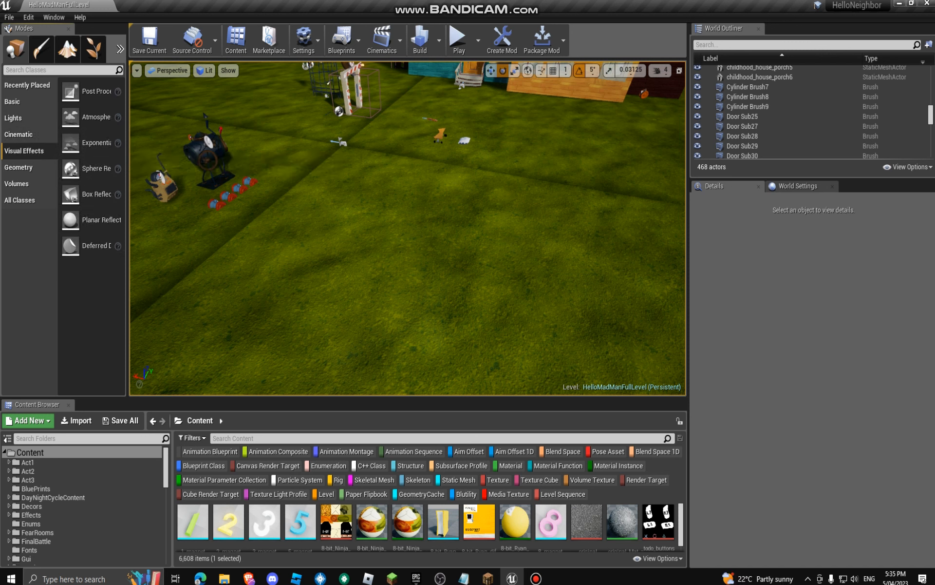
Place an additive Box brush on the grass in front of the house and scale its X to about 0.073
{"action": "left_click", "coordinate": [18, 167]}
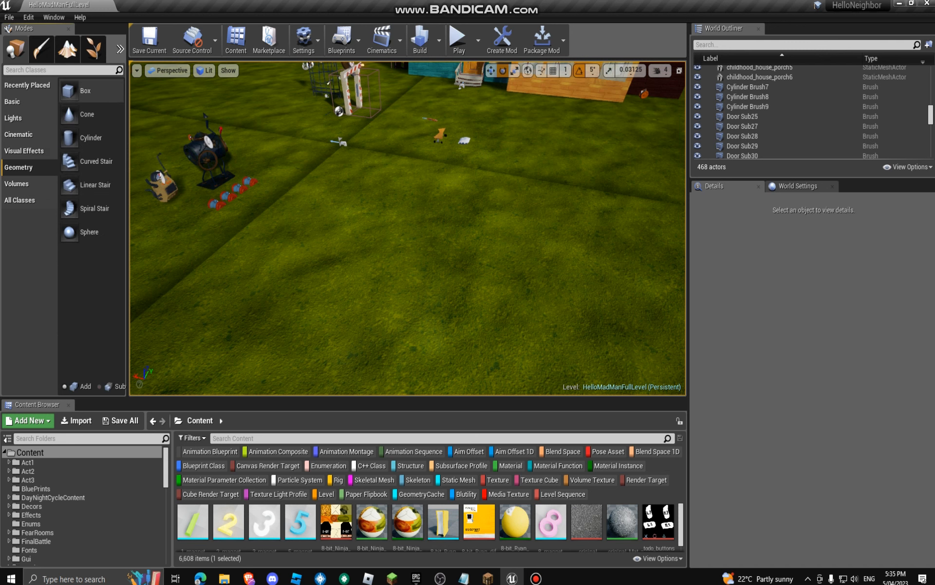
{"action": "right_click_drag", "start_coordinate": [409, 228], "coordinate": [453, 185]}
{"action": "mouse_move", "coordinate": [85, 91]}
{"action": "left_mouse_down"}
{"action": "mouse_move", "coordinate": [555, 278]}
{"action": "mouse_move", "coordinate": [461, 290]}
{"action": "left_mouse_up"}
{"action": "right_click_drag", "start_coordinate": [461, 290], "coordinate": [511, 288]}
{"action": "key", "text": "r"}
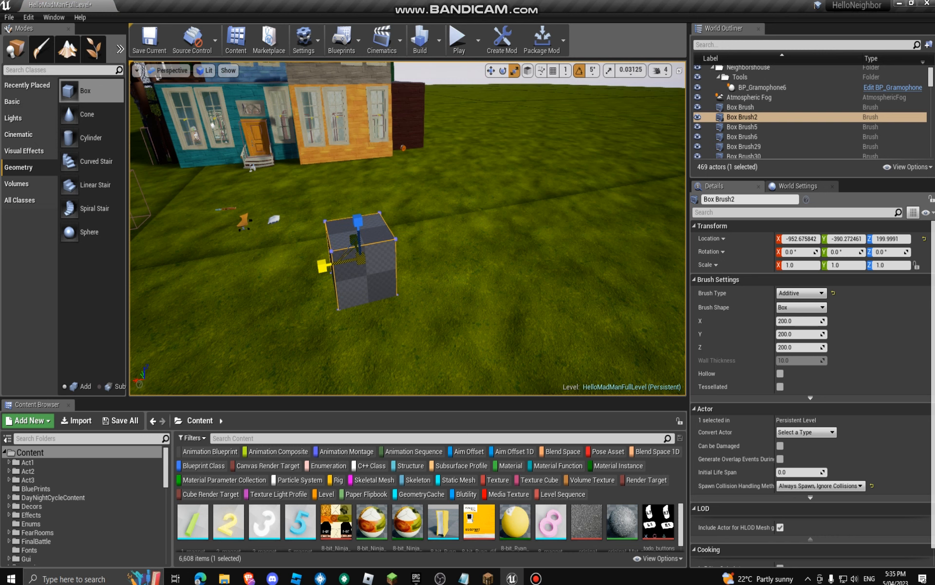
{"action": "left_click_drag", "start_coordinate": [322, 266], "coordinate": [341, 264]}
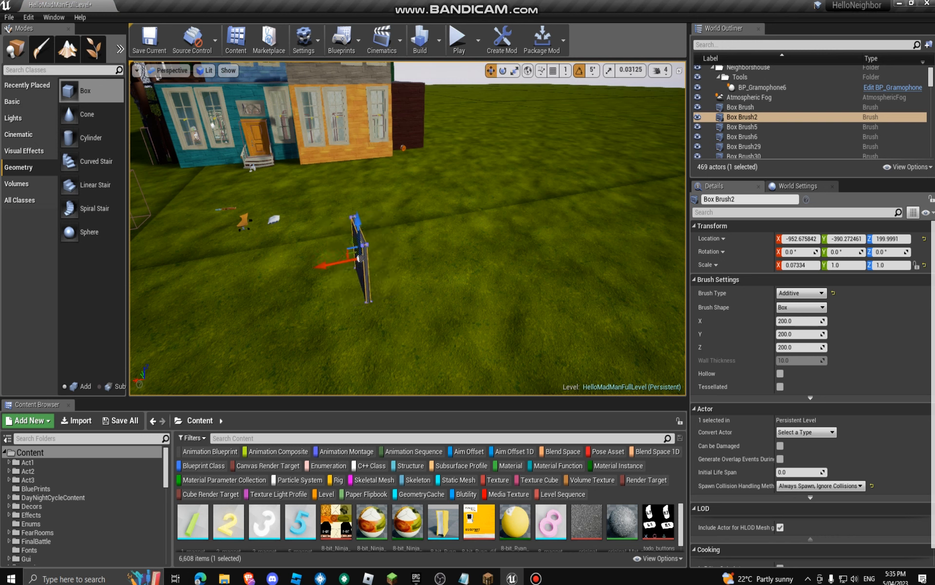
Replace the thin Box brush with a basic Cube mesh on the grass, scaled to about 0.265 on X
{"action": "key", "text": "Delete"}
{"action": "left_click", "coordinate": [12, 101]}
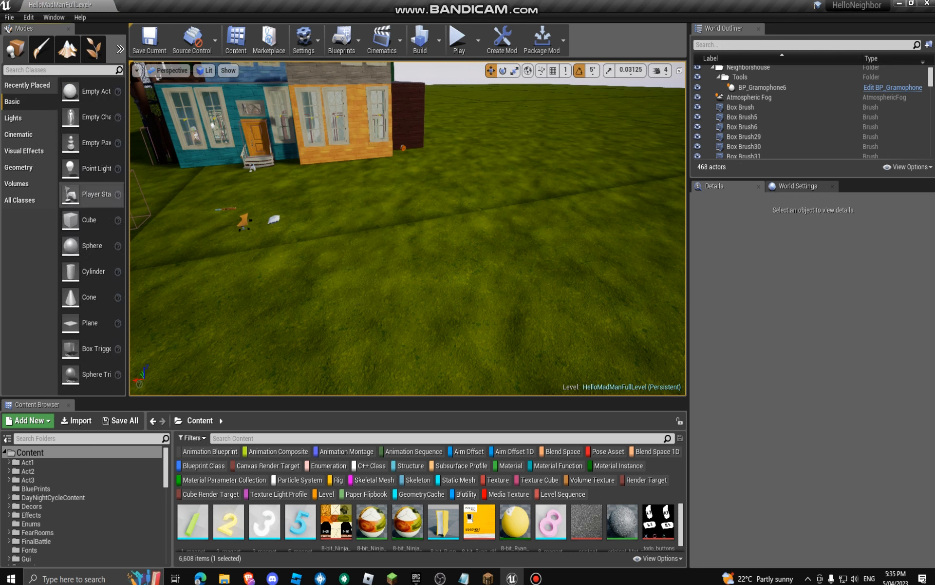
{"action": "left_click_drag", "start_coordinate": [89, 219], "coordinate": [357, 229]}
{"action": "left_click_drag", "start_coordinate": [321, 269], "coordinate": [312, 270]}
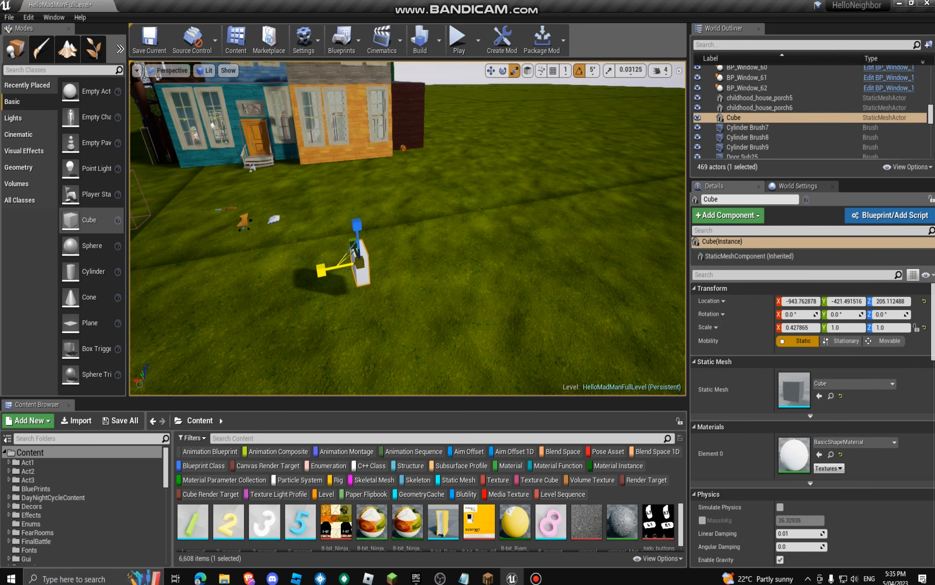
Apply the yellow 8-bit_Ryan_dif texture to the Cube as its material
{"action": "key", "text": "w"}
{"action": "right_click_drag", "start_coordinate": [321, 271], "coordinate": [215, 297]}
{"action": "key", "text": "d"}
{"action": "left_click_drag", "start_coordinate": [479, 520], "coordinate": [382, 287]}
{"action": "key", "text": "a"}
{"action": "right_click_drag", "start_coordinate": [382, 287], "coordinate": [541, 263]}
{"action": "key", "text": "s"}
{"action": "key", "text": "a"}
{"action": "key", "text": "d"}
{"action": "key", "text": "w"}
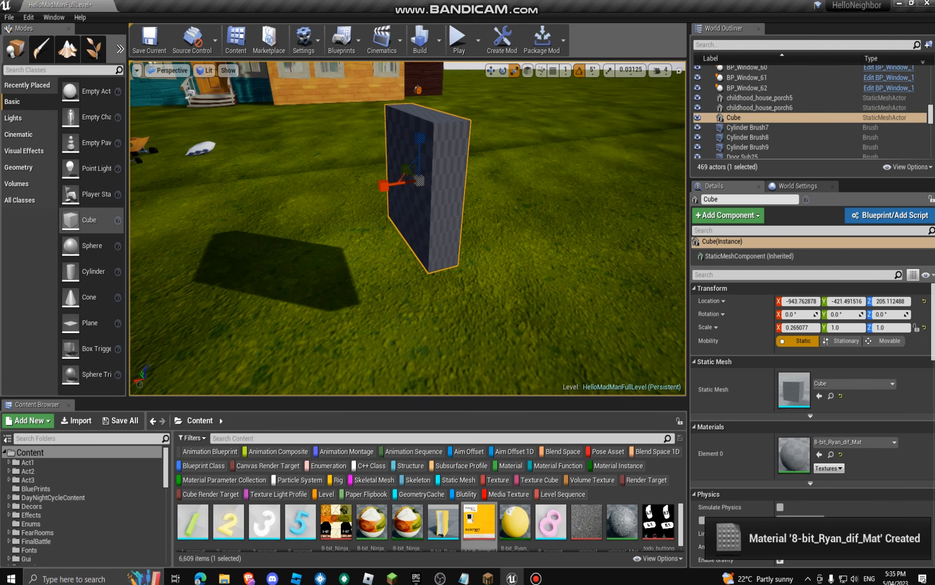
Place an additive Box brush beside the Cube and apply the yellow 8-bit_Ryan_dif texture to its front face
{"action": "left_click", "coordinate": [19, 167]}
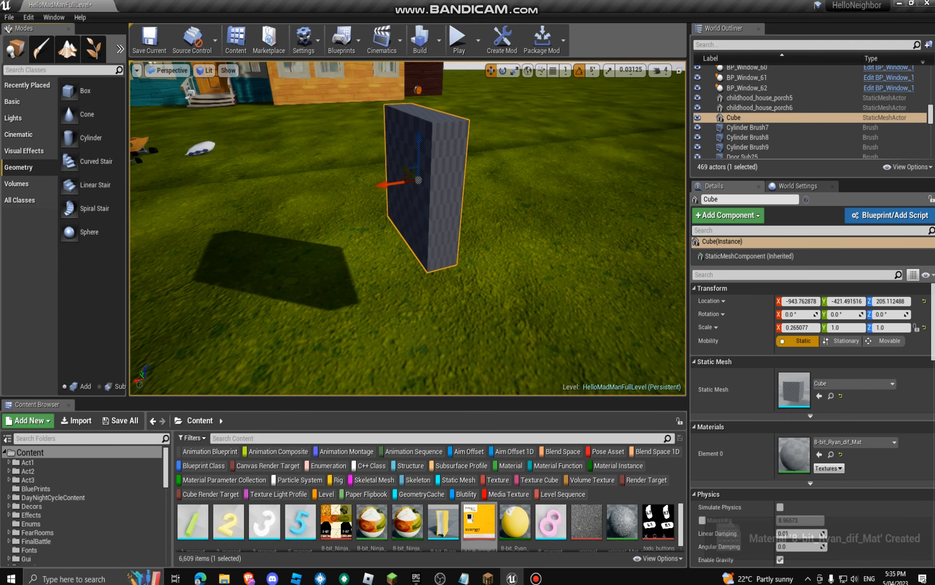
{"action": "left_click_drag", "start_coordinate": [85, 90], "coordinate": [249, 190]}
{"action": "left_click_drag", "start_coordinate": [479, 521], "coordinate": [317, 224]}
{"action": "key", "text": "s"}
{"action": "right_click_drag", "start_coordinate": [317, 225], "coordinate": [293, 214]}
{"action": "key", "text": "d"}
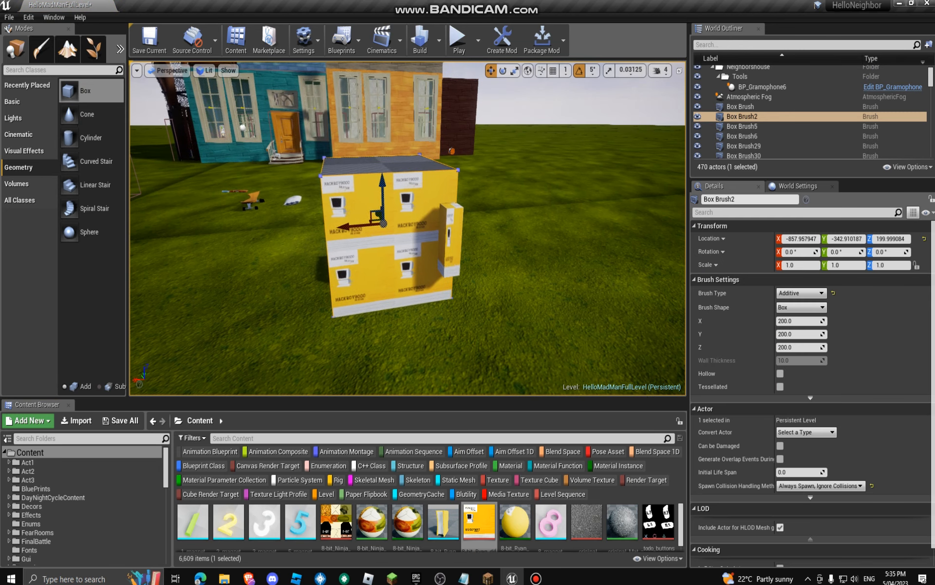
Delete the textured Box brush and the Cube, and save the current level
{"action": "left_click", "coordinate": [363, 248]}
{"action": "key", "text": "Delete"}
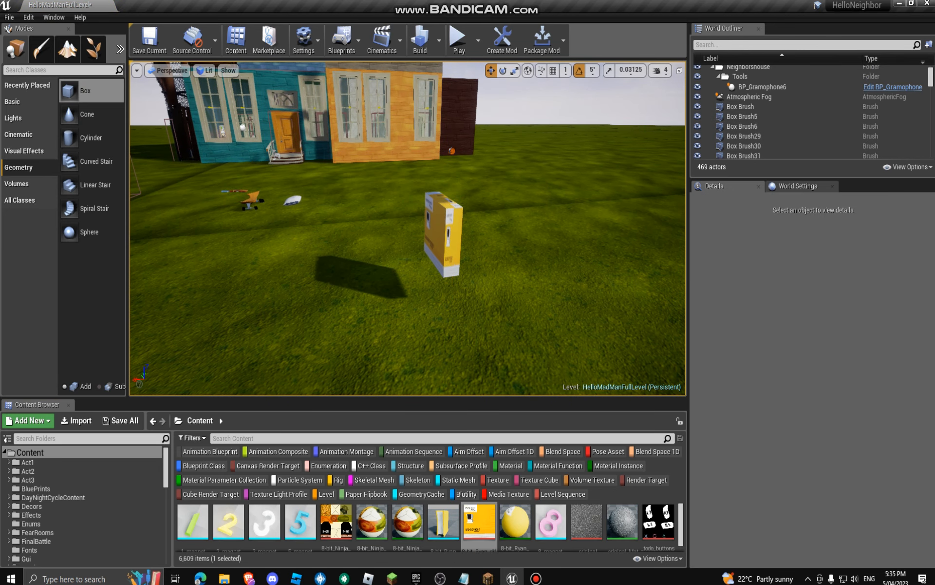
{"action": "left_click", "coordinate": [449, 239]}
{"action": "key", "text": "Delete"}
{"action": "left_click", "coordinate": [536, 578]}
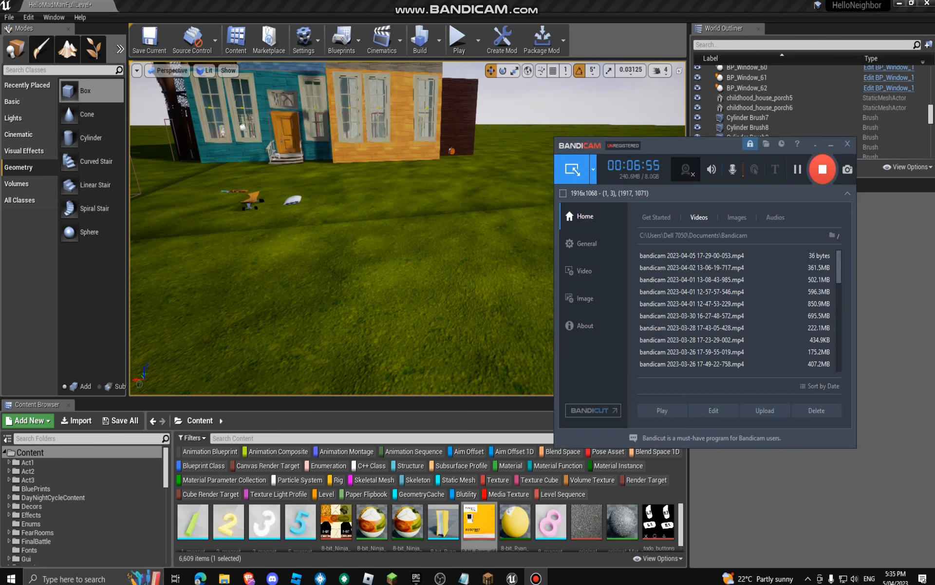
{"action": "left_click", "coordinate": [831, 144]}
{"action": "left_click", "coordinate": [150, 40]}
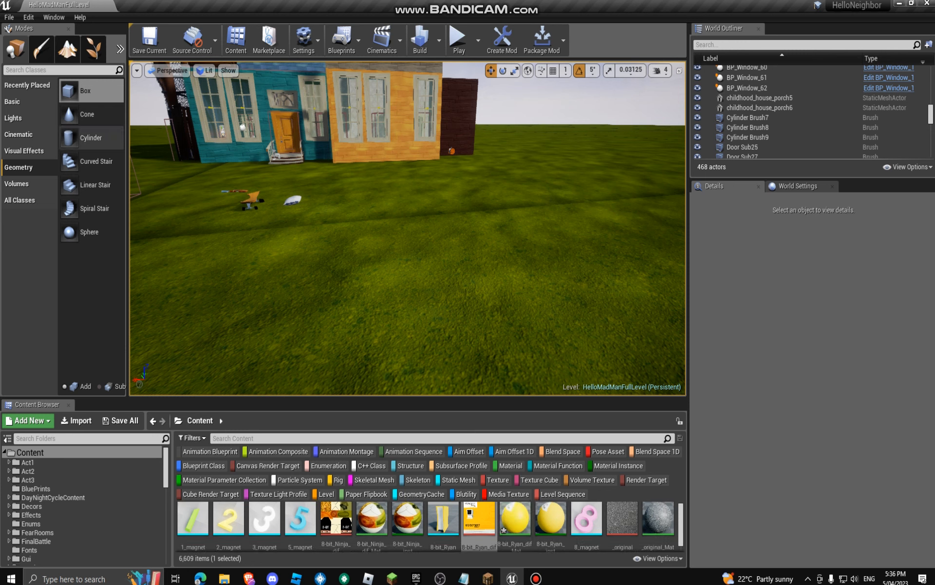
Try out an additive Cone brush on the grass and delete it
{"action": "mouse_move", "coordinate": [86, 114]}
{"action": "left_mouse_down"}
{"action": "mouse_move", "coordinate": [360, 253]}
{"action": "mouse_move", "coordinate": [370, 276]}
{"action": "left_mouse_up"}
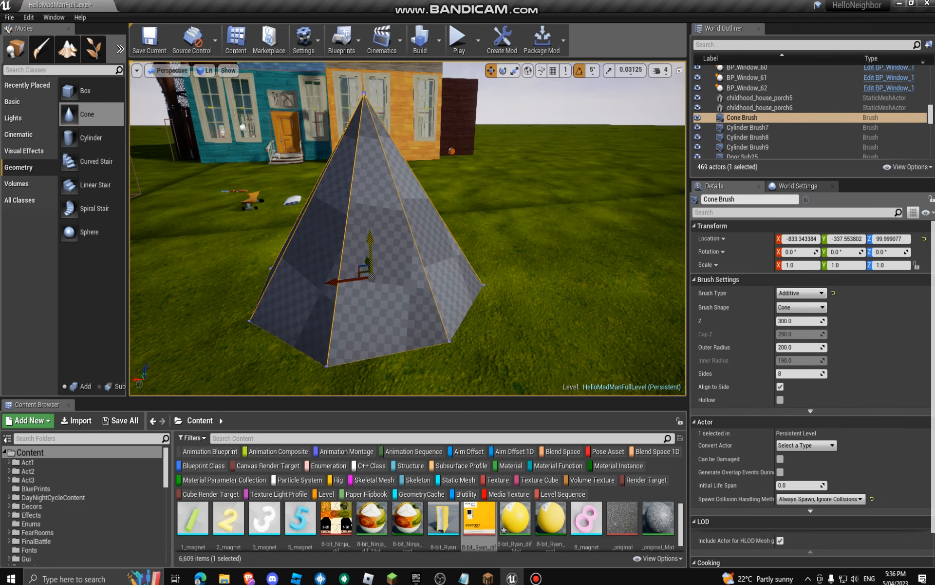
{"action": "key", "text": "Delete"}
Place an additive Cylinder brush on the grass in front of the house and set its sides to 500
{"action": "mouse_move", "coordinate": [90, 137]}
{"action": "left_mouse_down"}
{"action": "mouse_move", "coordinate": [341, 189]}
{"action": "mouse_move", "coordinate": [390, 231]}
{"action": "left_mouse_up"}
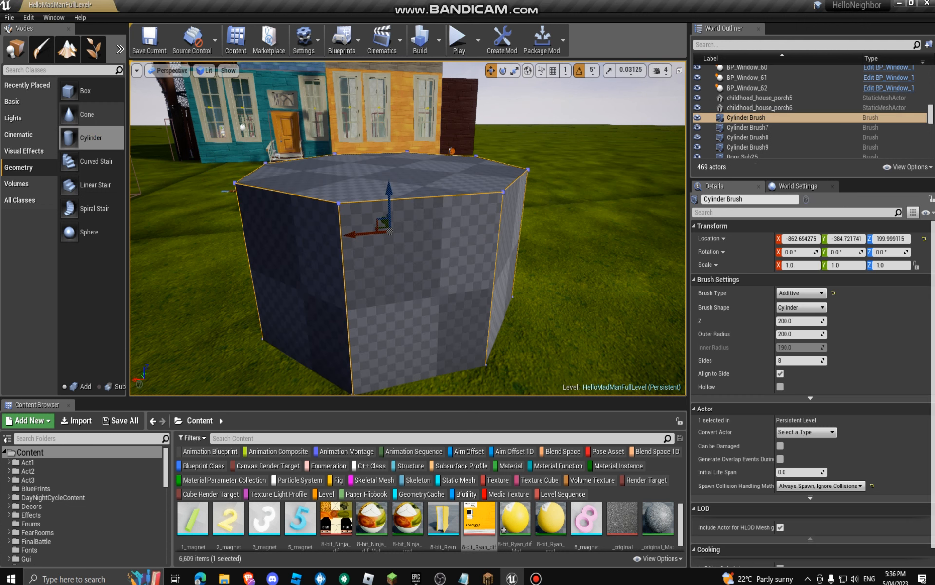
{"action": "left_click", "coordinate": [781, 361]}
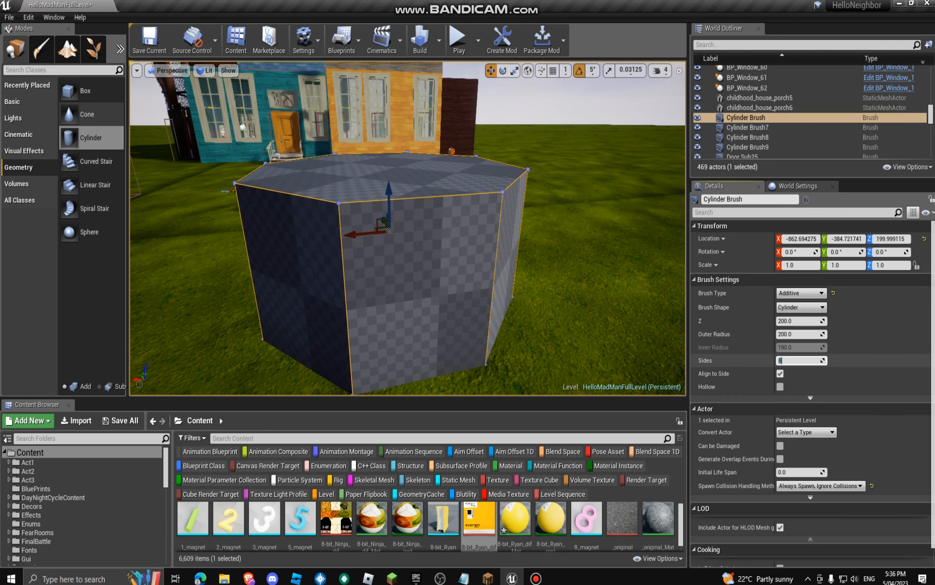
{"action": "key", "text": "Return"}
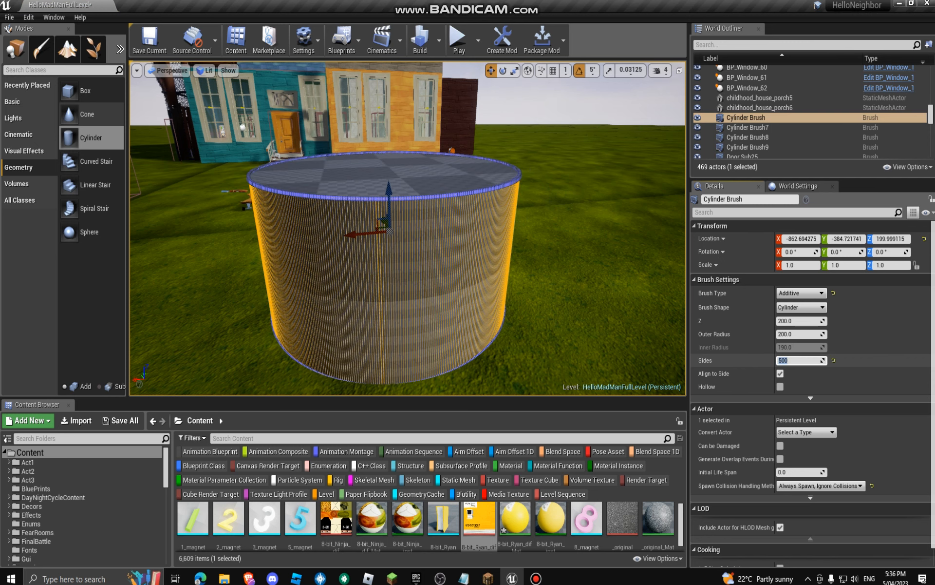
{"action": "left_click", "coordinate": [594, 273]}
{"action": "right_click_drag", "start_coordinate": [594, 273], "coordinate": [682, 311]}
{"action": "right_click_drag", "start_coordinate": [409, 229], "coordinate": [439, 234]}
{"action": "key", "text": "w"}
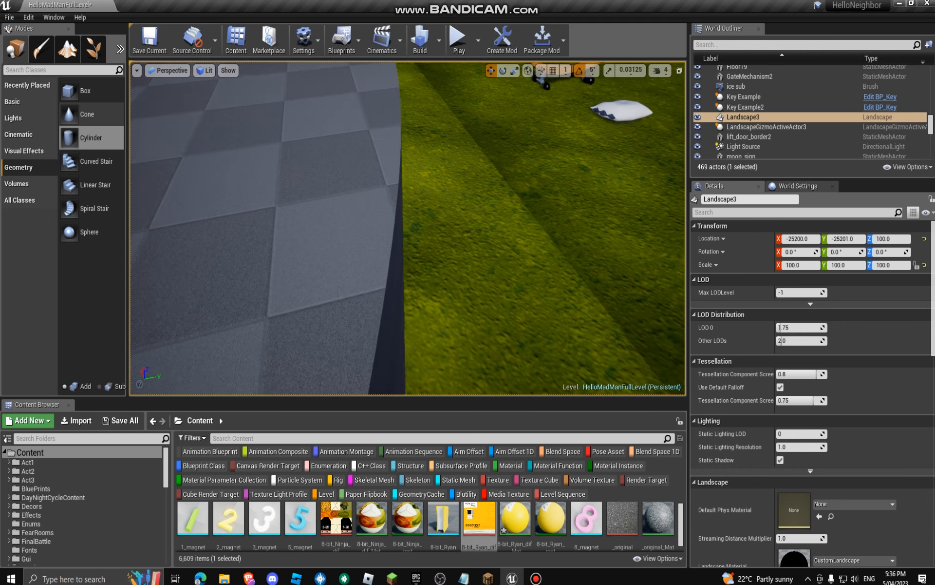
{"action": "mouse_move", "coordinate": [370, 219]}
{"action": "right_mouse_down"}
{"action": "mouse_move", "coordinate": [331, 229]}
{"action": "mouse_move", "coordinate": [351, 243]}
{"action": "mouse_move", "coordinate": [317, 214]}
{"action": "right_mouse_up"}
{"action": "key", "text": "s"}
Set the Cylinder brush's sides to 3 to make a triangular prism, and delete the brush
{"action": "left_click", "coordinate": [351, 210]}
{"action": "scroll", "coordinate": [810, 394], "scroll_direction": "down", "scroll_amount": 9}
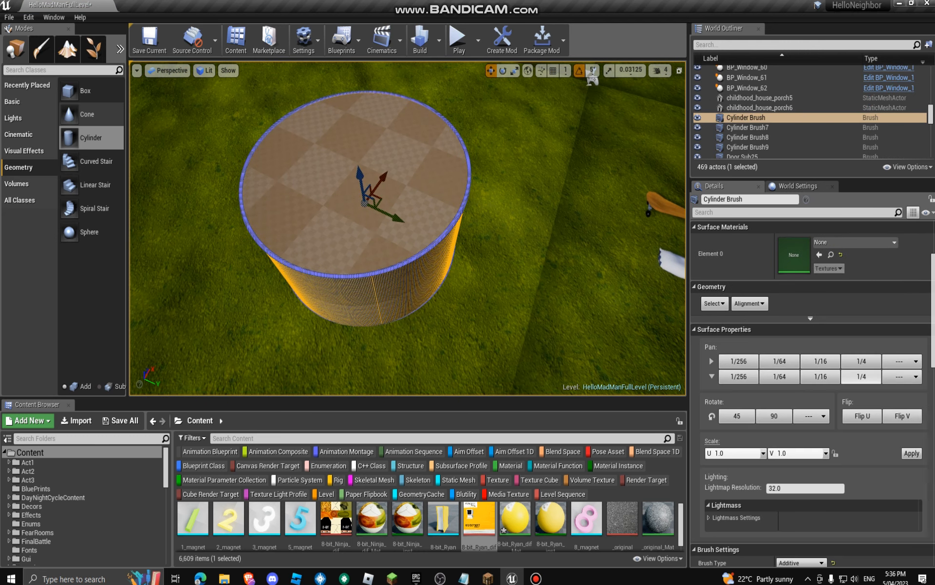
{"action": "scroll", "coordinate": [810, 390], "scroll_direction": "down", "scroll_amount": 3}
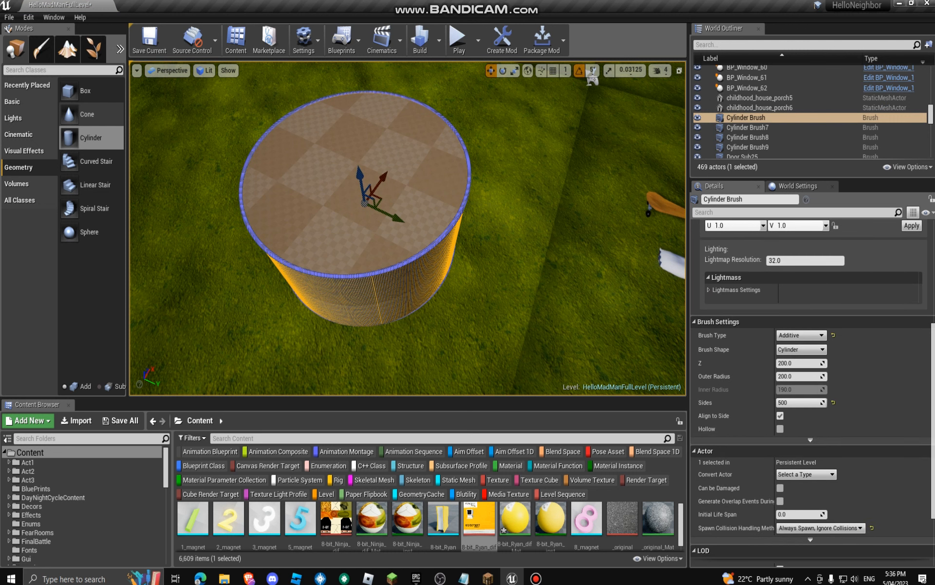
{"action": "left_click", "coordinate": [798, 402]}
{"action": "type", "text": "2"}
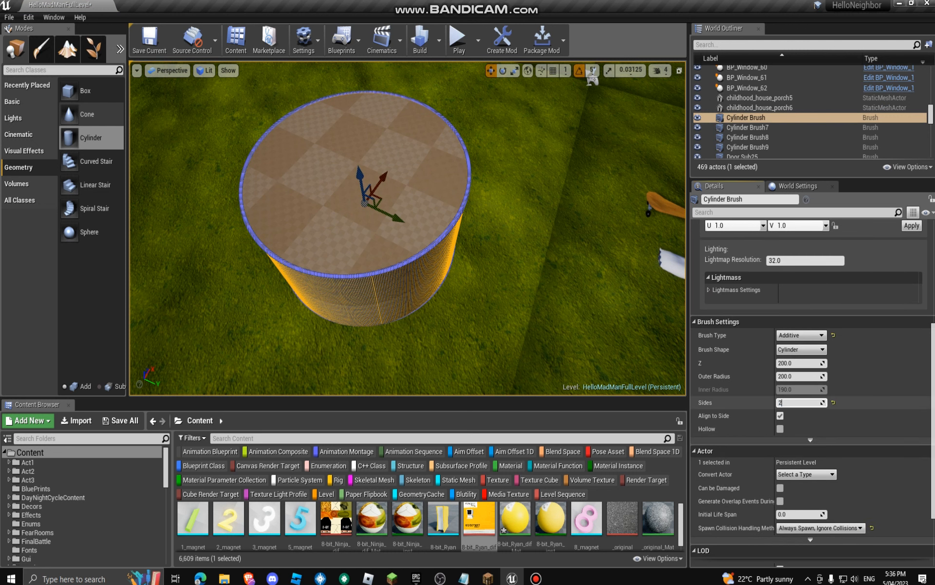
{"action": "key", "text": "BackSpace"}
{"action": "type", "text": "3"}
{"action": "key", "text": "Return"}
{"action": "right_click_drag", "start_coordinate": [487, 253], "coordinate": [341, 219]}
{"action": "right_click_drag", "start_coordinate": [407, 228], "coordinate": [214, 207]}
{"action": "mouse_move", "coordinate": [292, 234]}
{"action": "right_mouse_down"}
{"action": "mouse_move", "coordinate": [283, 229]}
{"action": "mouse_move", "coordinate": [336, 207]}
{"action": "mouse_move", "coordinate": [273, 229]}
{"action": "mouse_move", "coordinate": [350, 224]}
{"action": "mouse_move", "coordinate": [341, 263]}
{"action": "mouse_move", "coordinate": [326, 258]}
{"action": "right_mouse_up"}
{"action": "left_click", "coordinate": [292, 233]}
{"action": "right_click_drag", "start_coordinate": [438, 258], "coordinate": [436, 257]}
{"action": "left_click", "coordinate": [438, 258]}
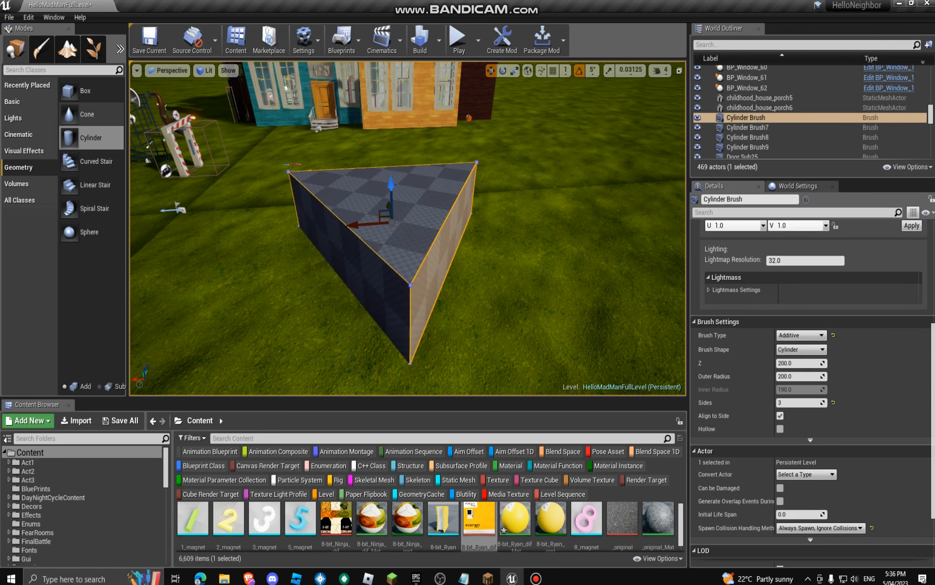
{"action": "key", "text": "Delete"}
Try out an additive Curved Stair brush on the grass and delete it
{"action": "mouse_move", "coordinate": [91, 161]}
{"action": "left_mouse_down"}
{"action": "mouse_move", "coordinate": [336, 181]}
{"action": "mouse_move", "coordinate": [380, 229]}
{"action": "left_mouse_up"}
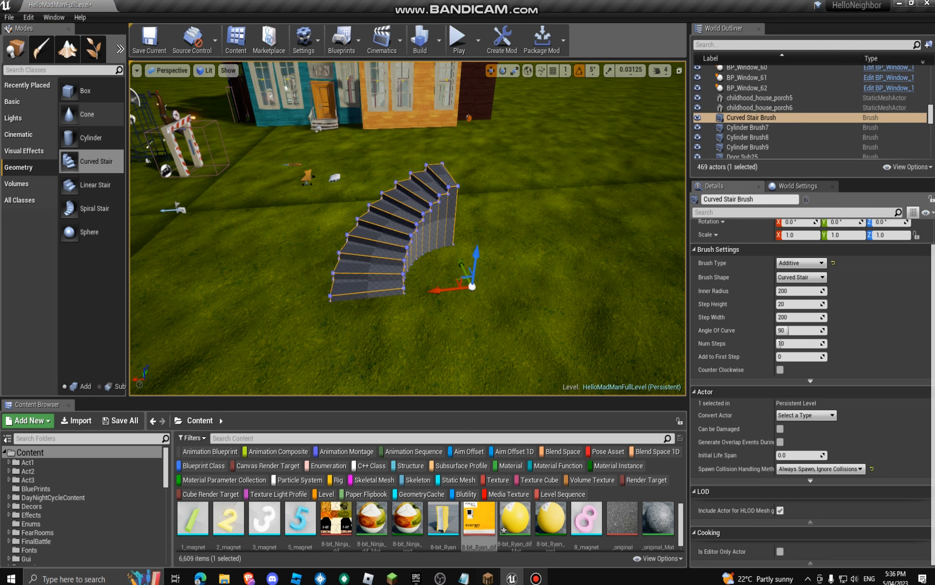
{"action": "left_click", "coordinate": [536, 578]}
{"action": "left_click", "coordinate": [831, 144]}
{"action": "key", "text": "w"}
{"action": "mouse_move", "coordinate": [560, 224]}
{"action": "right_mouse_down"}
{"action": "mouse_move", "coordinate": [555, 195]}
{"action": "mouse_move", "coordinate": [555, 253]}
{"action": "mouse_move", "coordinate": [516, 292]}
{"action": "mouse_move", "coordinate": [560, 253]}
{"action": "right_mouse_up"}
{"action": "key", "text": "Delete"}
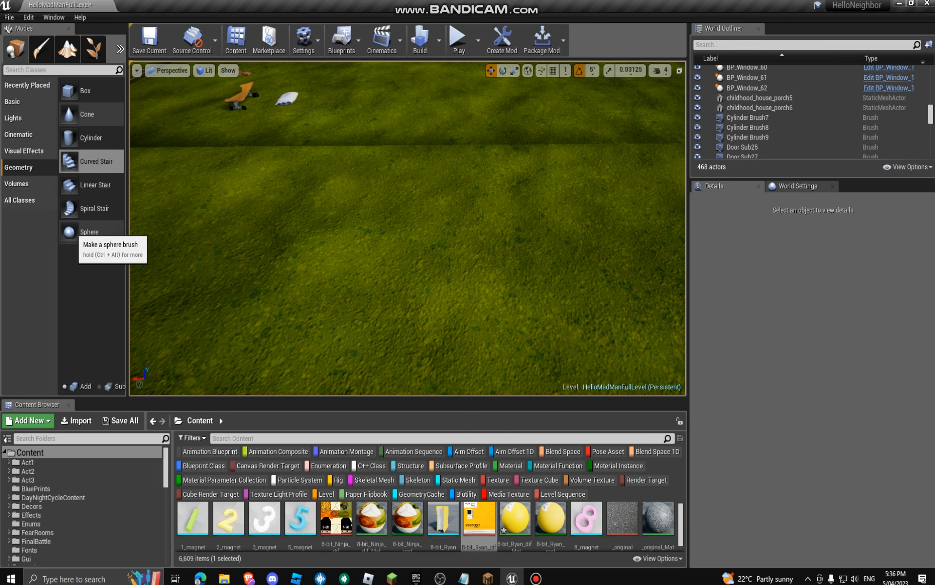
Try out additive Sphere and Spiral Stair brushes on the grass one at a time, deleting each
{"action": "mouse_move", "coordinate": [89, 232]}
{"action": "left_mouse_down"}
{"action": "mouse_move", "coordinate": [487, 185]}
{"action": "mouse_move", "coordinate": [507, 195]}
{"action": "left_mouse_up"}
{"action": "key", "text": "Delete"}
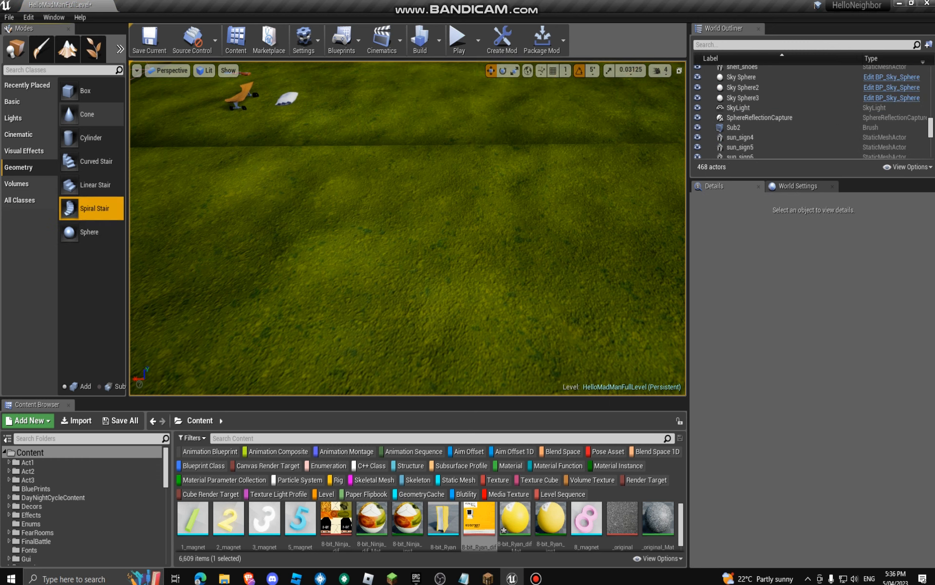
{"action": "left_click_drag", "start_coordinate": [89, 208], "coordinate": [455, 251]}
{"action": "mouse_move", "coordinate": [456, 250]}
{"action": "right_mouse_down"}
{"action": "mouse_move", "coordinate": [429, 209]}
{"action": "mouse_move", "coordinate": [409, 263]}
{"action": "mouse_move", "coordinate": [351, 288]}
{"action": "mouse_move", "coordinate": [292, 282]}
{"action": "mouse_move", "coordinate": [360, 304]}
{"action": "right_mouse_up"}
{"action": "left_click", "coordinate": [487, 250]}
{"action": "left_click", "coordinate": [414, 235]}
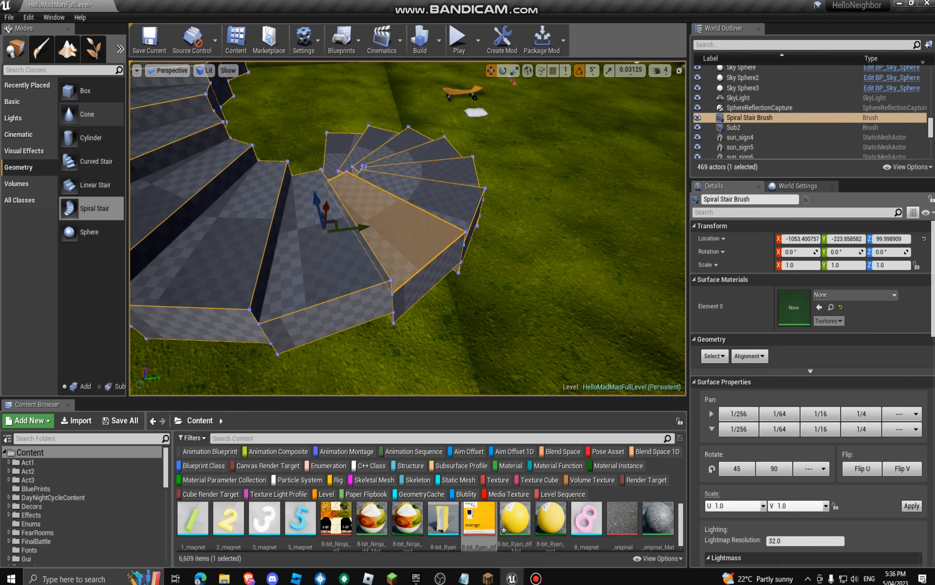
{"action": "key", "text": "Delete"}
{"action": "mouse_move", "coordinate": [91, 231]}
{"action": "left_mouse_down"}
{"action": "mouse_move", "coordinate": [156, 271]}
{"action": "mouse_move", "coordinate": [293, 171]}
{"action": "left_mouse_up"}
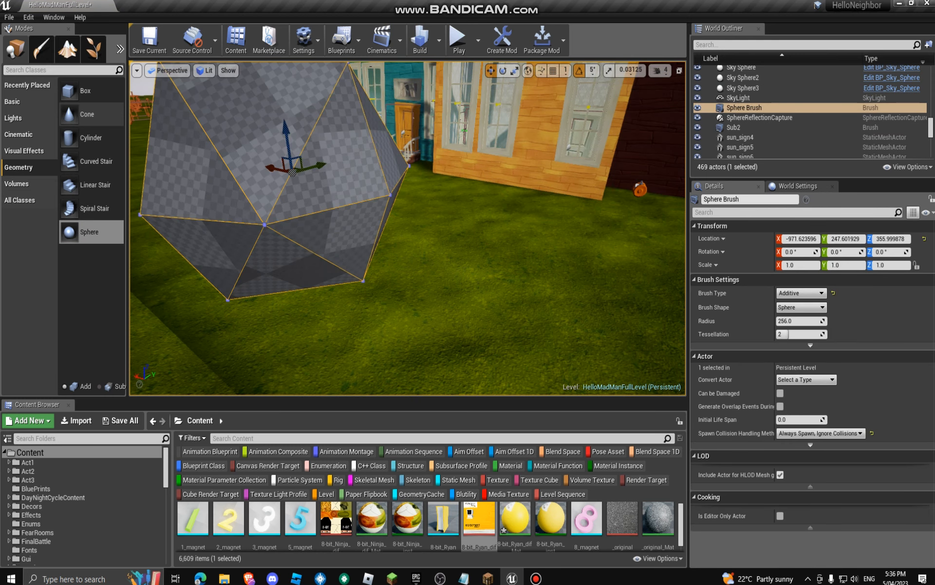
{"action": "key", "text": "Delete"}
Look through the Volumes and All Classes categories of placeable actors
{"action": "left_click", "coordinate": [30, 185]}
{"action": "scroll", "coordinate": [93, 376], "scroll_direction": "down", "scroll_amount": 5}
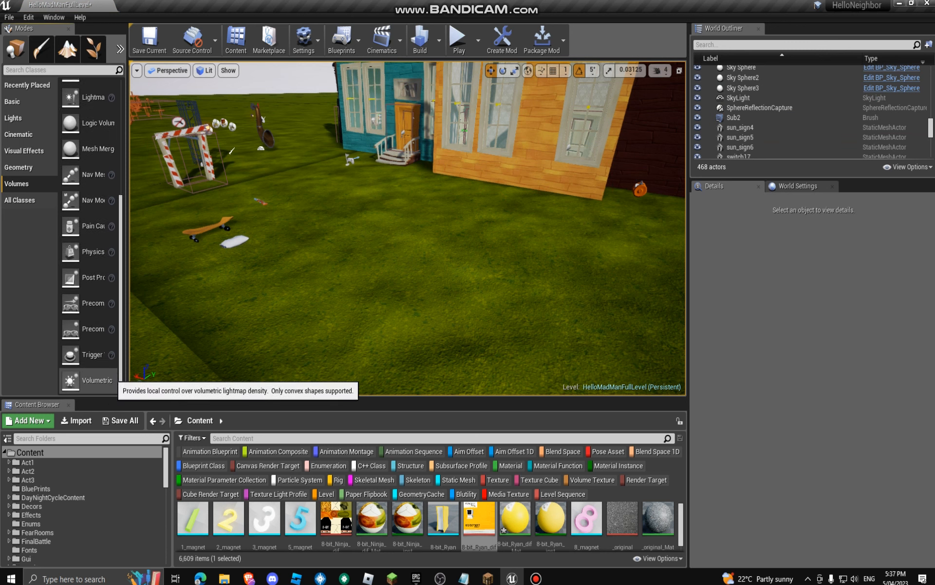
{"action": "scroll", "coordinate": [90, 233], "scroll_direction": "up", "scroll_amount": 5}
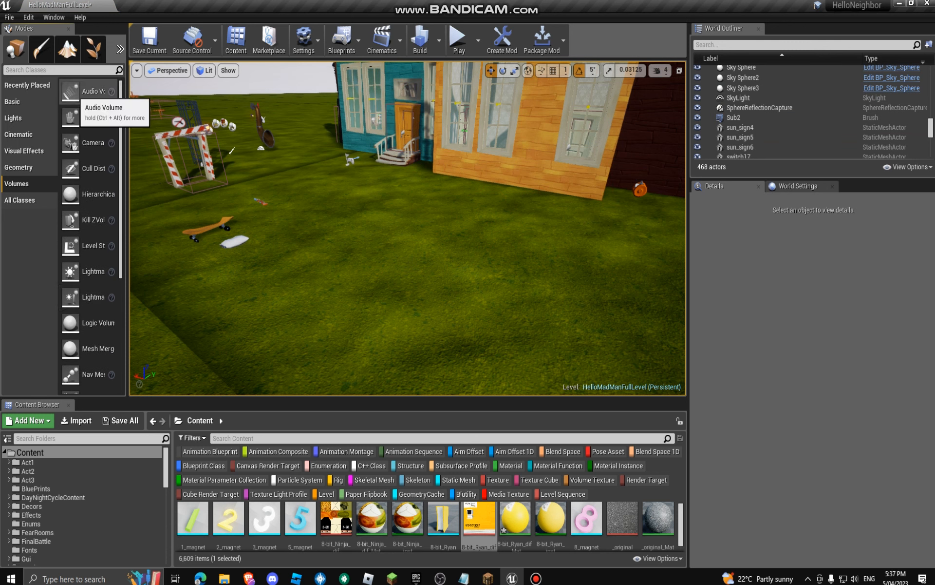
{"action": "left_click", "coordinate": [19, 199]}
{"action": "scroll", "coordinate": [90, 182], "scroll_direction": "down", "scroll_amount": 2}
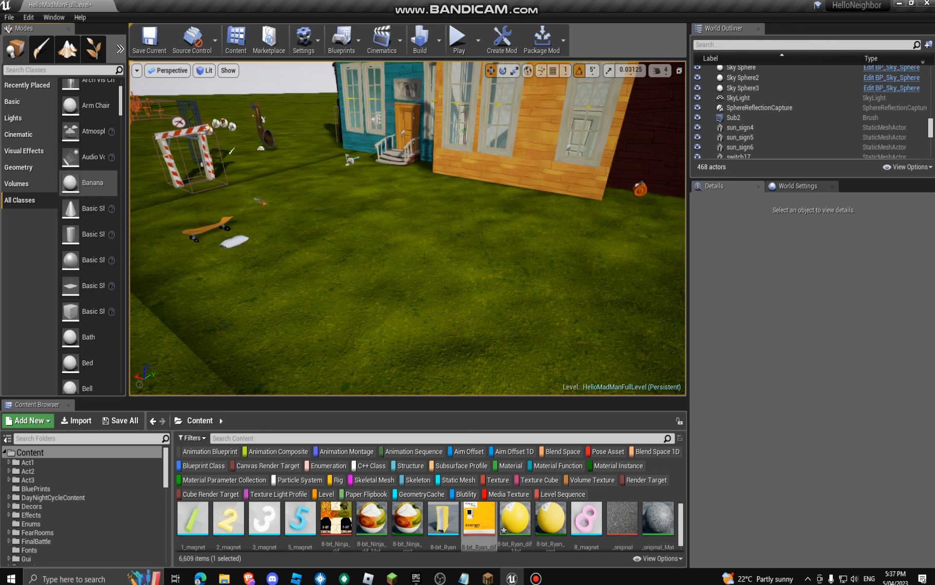
{"action": "scroll", "coordinate": [91, 183], "scroll_direction": "up", "scroll_amount": 2}
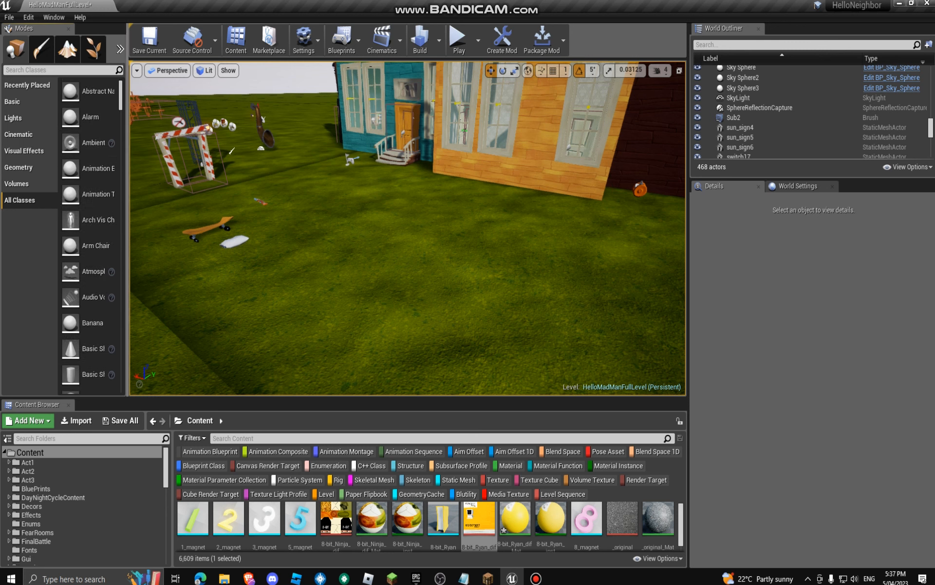
Save the HelloMadManFullLevel map
{"action": "left_click", "coordinate": [149, 41]}
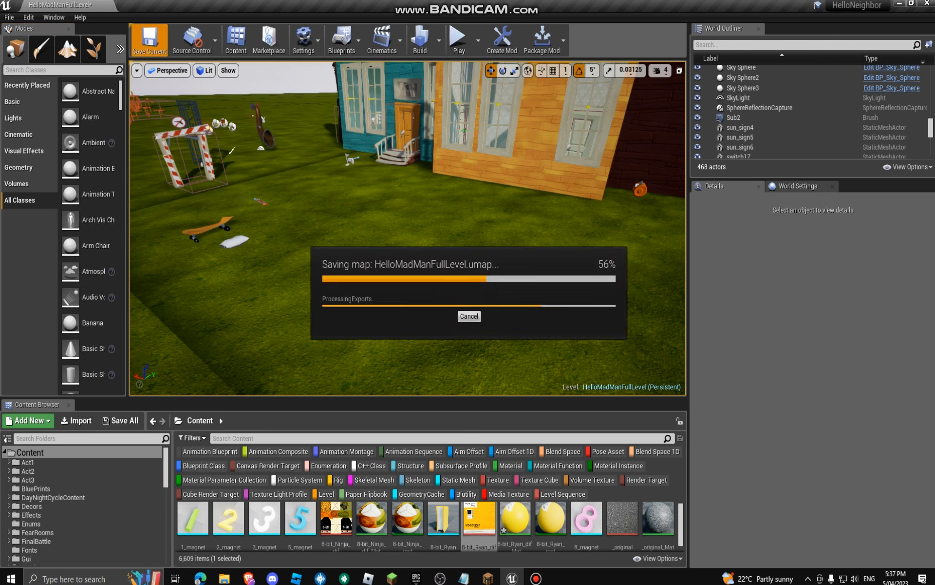
{"action": "left_click", "coordinate": [536, 578]}
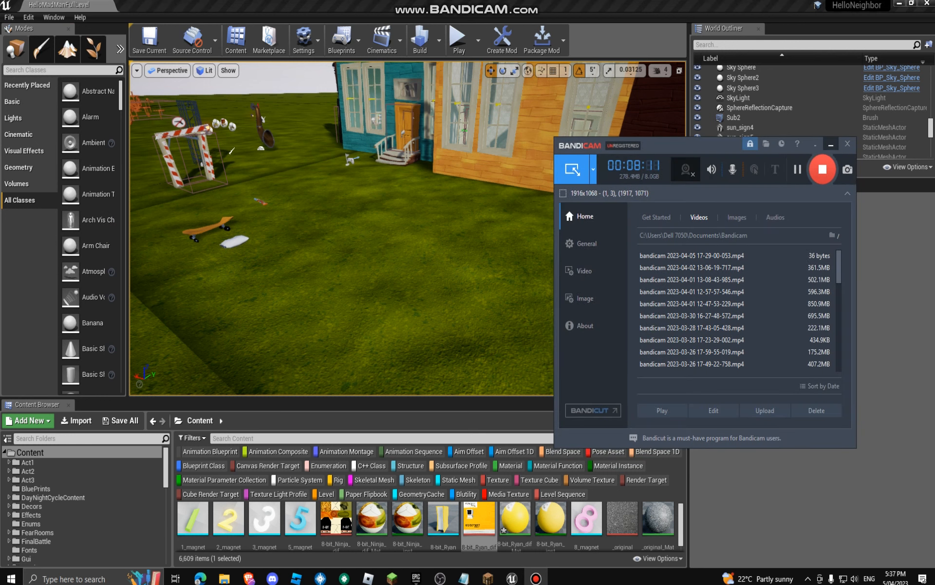
{"action": "left_click", "coordinate": [831, 144]}
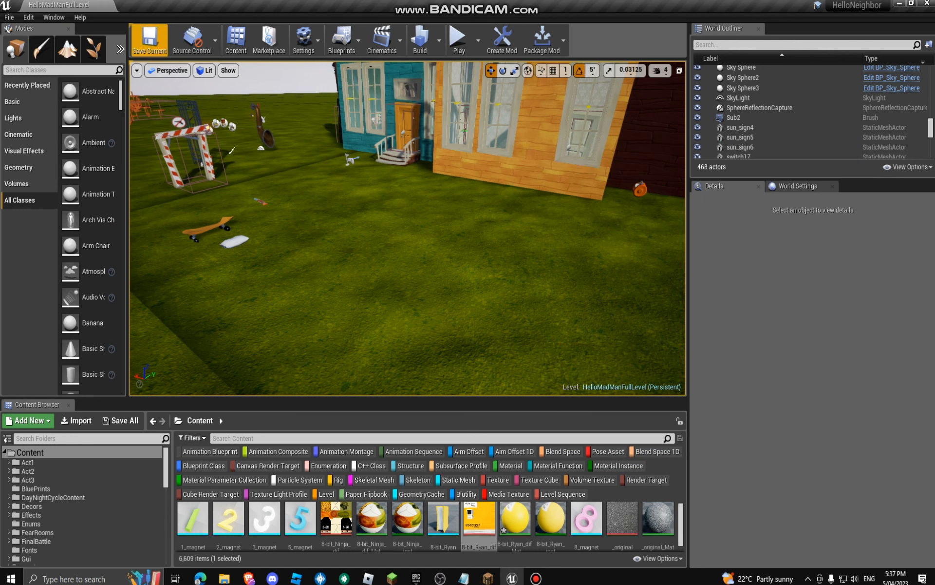
View the vertex Paint mode settings and switch the editor to Landscape mode
{"action": "left_click_drag", "start_coordinate": [311, 204], "coordinate": [200, 243]}
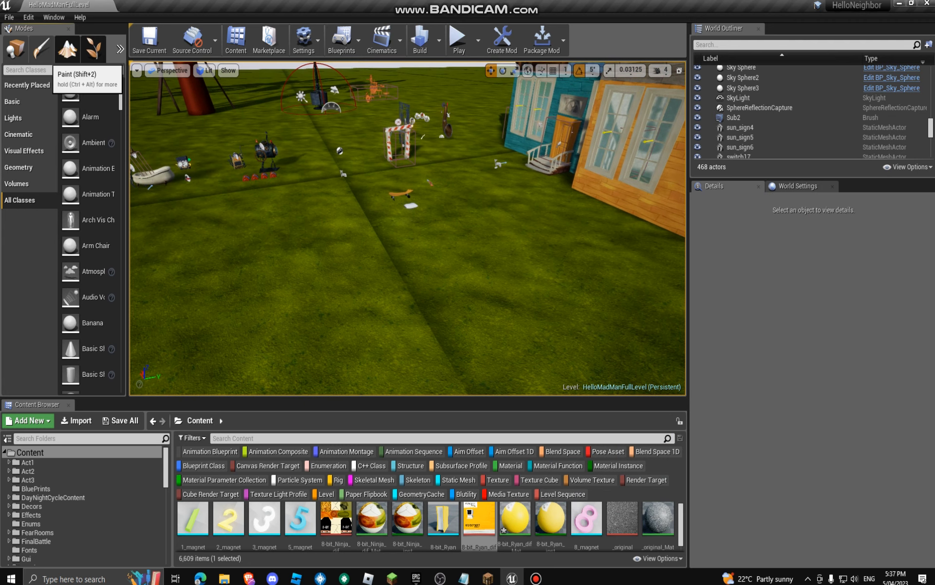
{"action": "left_click", "coordinate": [41, 48]}
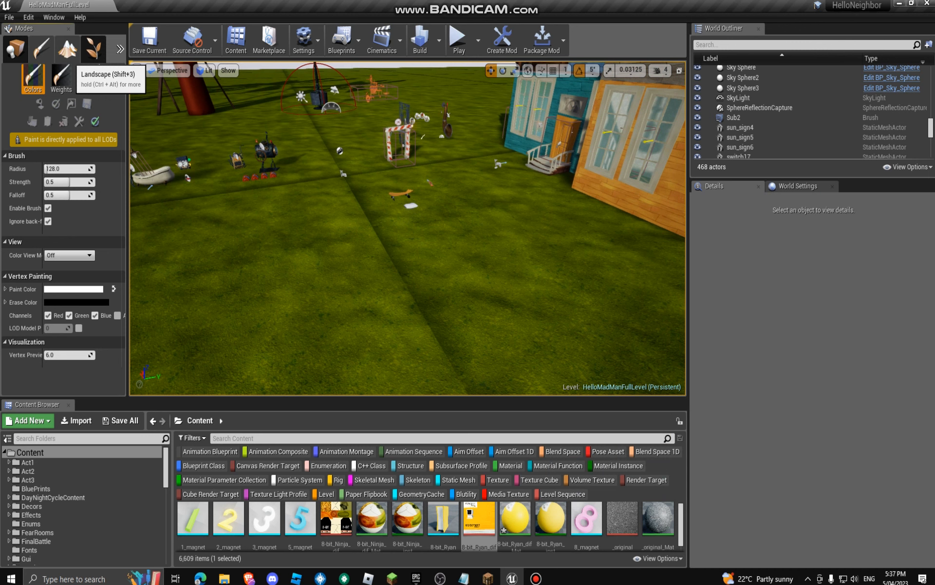
{"action": "left_click", "coordinate": [68, 49]}
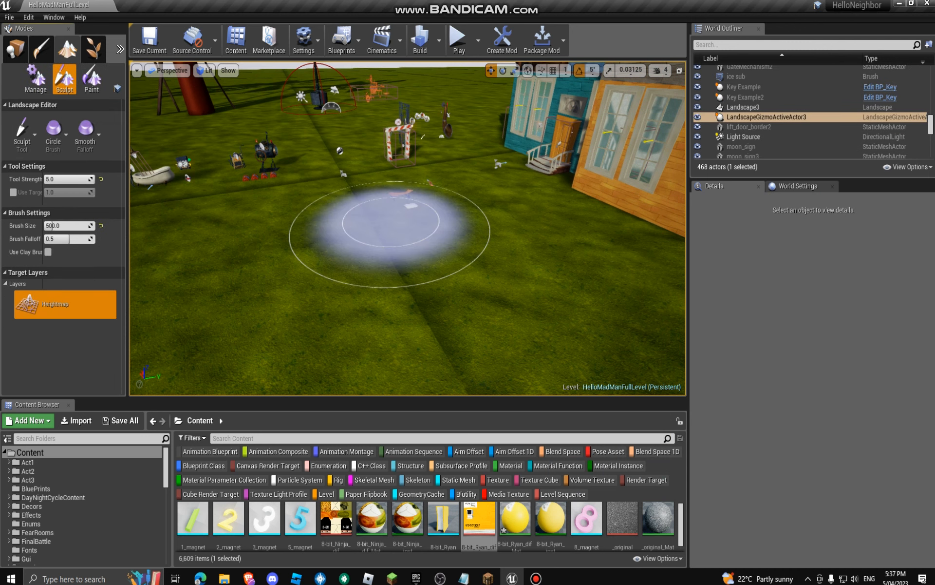
Try raising the grass landscape with the Sculpt tool at strength 5.0 and brush size 500, and undo the stroke
{"action": "left_click_drag", "start_coordinate": [302, 215], "coordinate": [302, 219]}
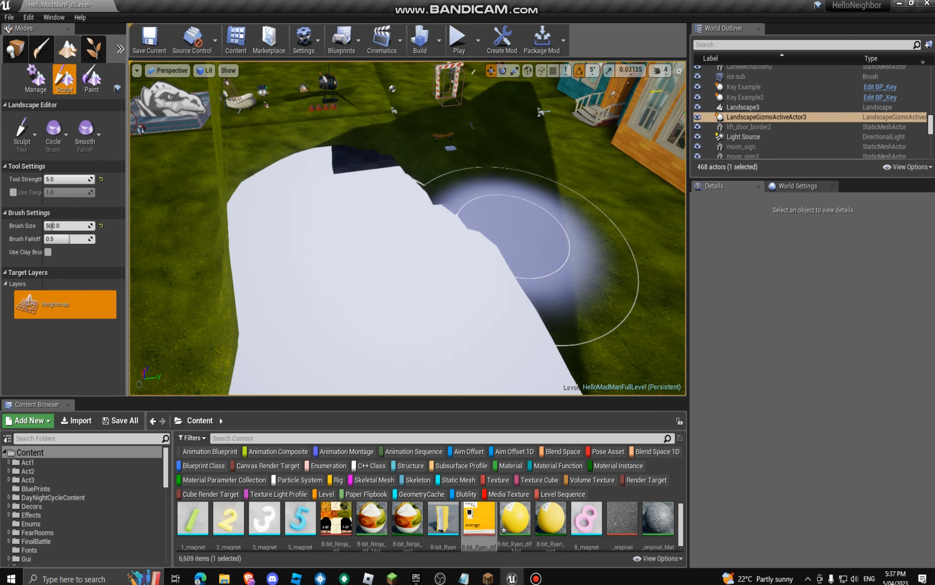
{"action": "key", "text": "ctrl+z"}
Show the available landscape sculpting tools and choose Sculpt
{"action": "left_click", "coordinate": [21, 131]}
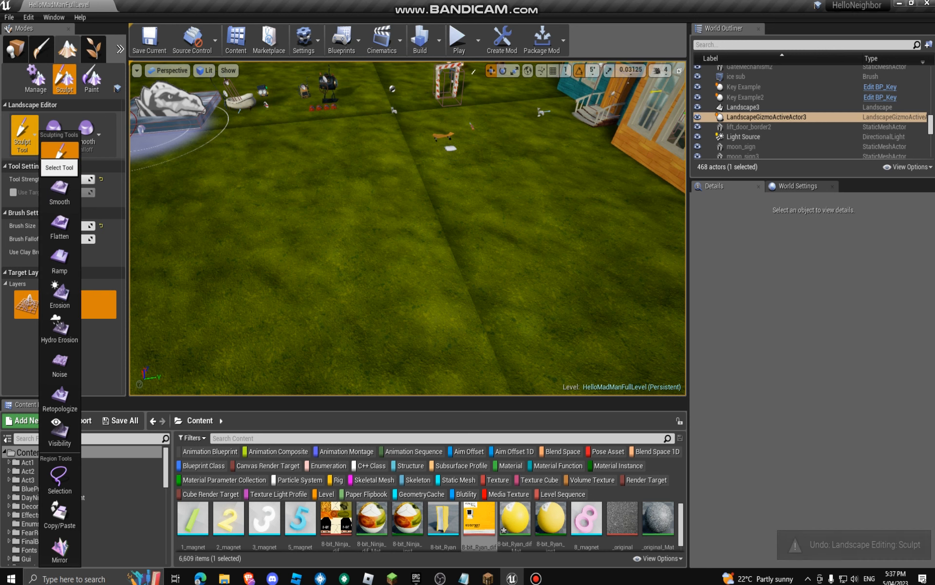
{"action": "left_click", "coordinate": [59, 156]}
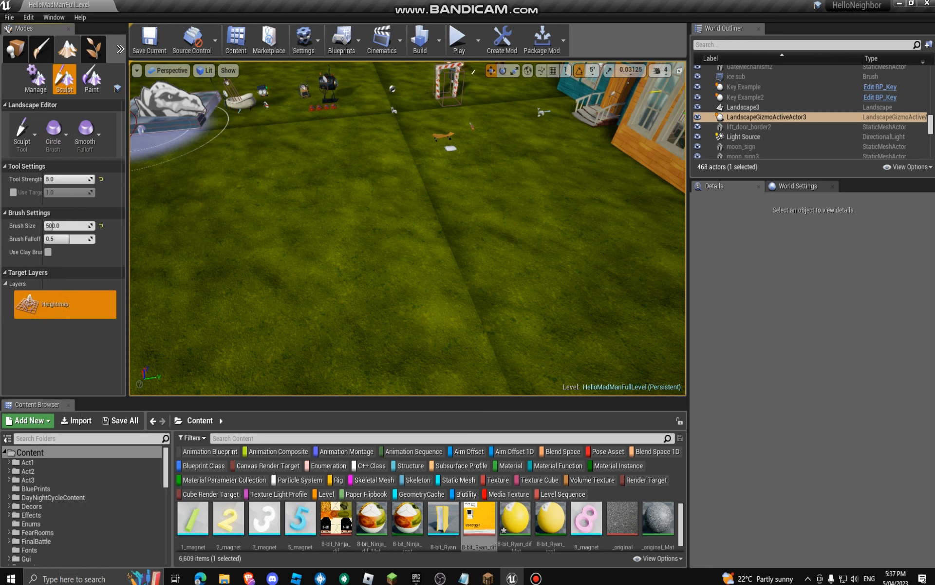
View the Foliage mode settings and switch the editor to Geometry Editing mode
{"action": "left_click", "coordinate": [94, 49]}
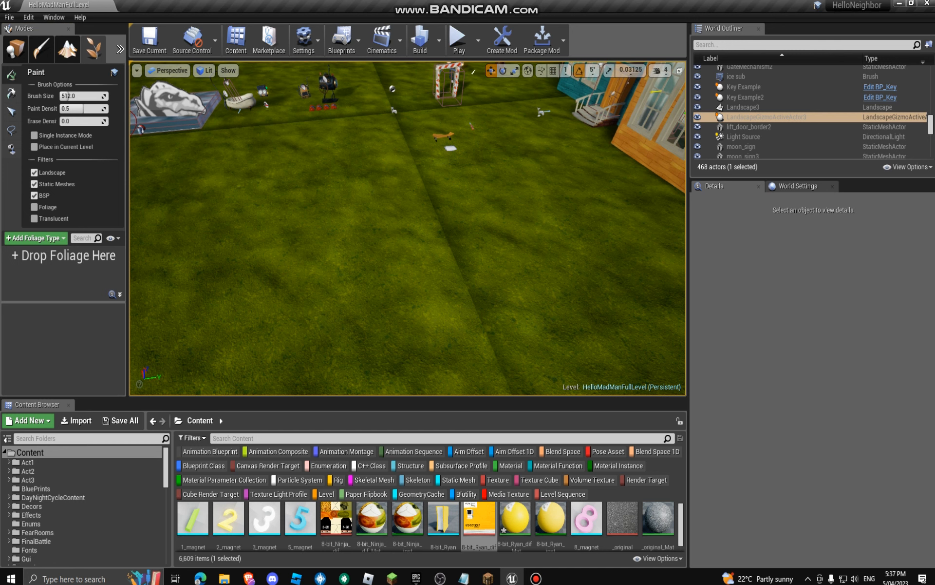
{"action": "left_click", "coordinate": [120, 49]}
{"action": "left_click", "coordinate": [158, 71]}
Try pulling the upper corner vertex of the orange wooden wall Wall118 outward, and undo the reshaping
{"action": "mouse_move", "coordinate": [312, 204]}
{"action": "right_mouse_down"}
{"action": "mouse_move", "coordinate": [424, 147]}
{"action": "mouse_move", "coordinate": [451, 166]}
{"action": "mouse_move", "coordinate": [465, 153]}
{"action": "mouse_move", "coordinate": [463, 131]}
{"action": "mouse_move", "coordinate": [429, 97]}
{"action": "mouse_move", "coordinate": [389, 99]}
{"action": "right_mouse_up"}
{"action": "left_click", "coordinate": [436, 178]}
{"action": "key", "text": "w"}
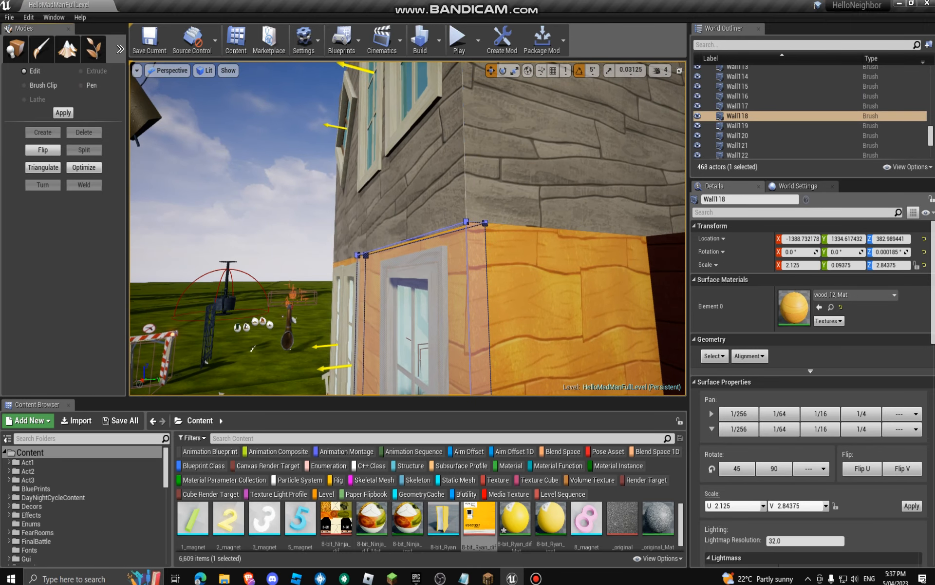
{"action": "left_click", "coordinate": [485, 223]}
{"action": "left_click", "coordinate": [536, 578]}
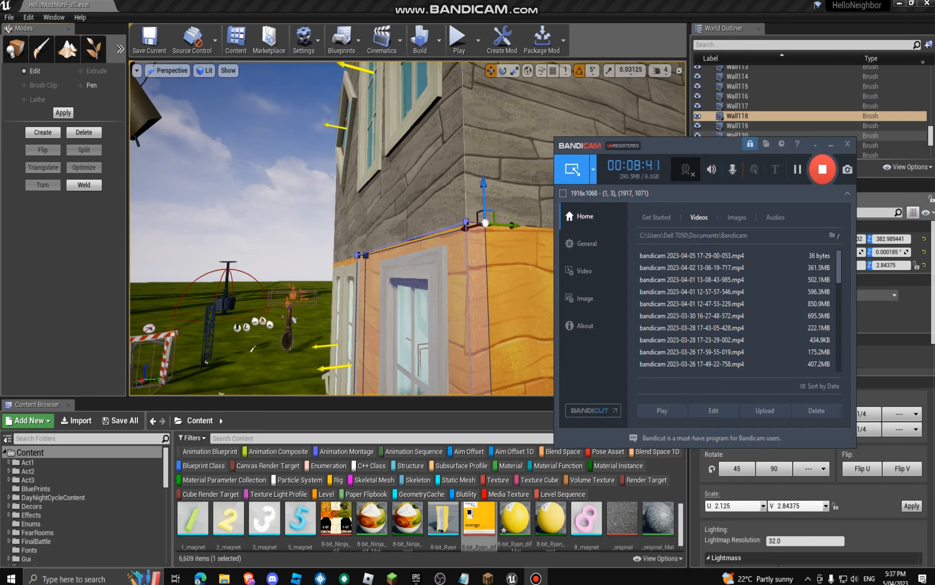
{"action": "left_click", "coordinate": [831, 143]}
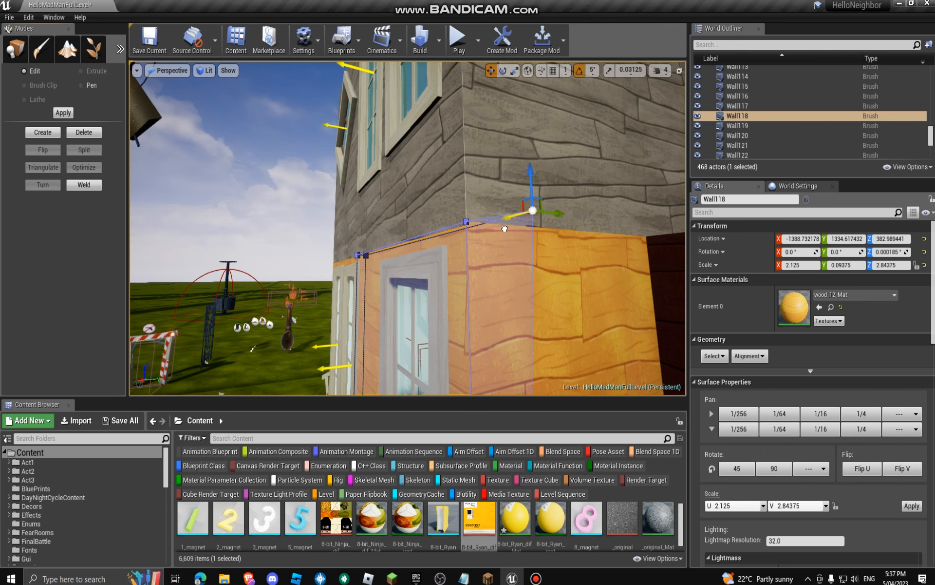
{"action": "left_click_drag", "start_coordinate": [504, 228], "coordinate": [655, 195]}
{"action": "right_click_drag", "start_coordinate": [655, 195], "coordinate": [680, 261]}
{"action": "key", "text": "ctrl+z"}
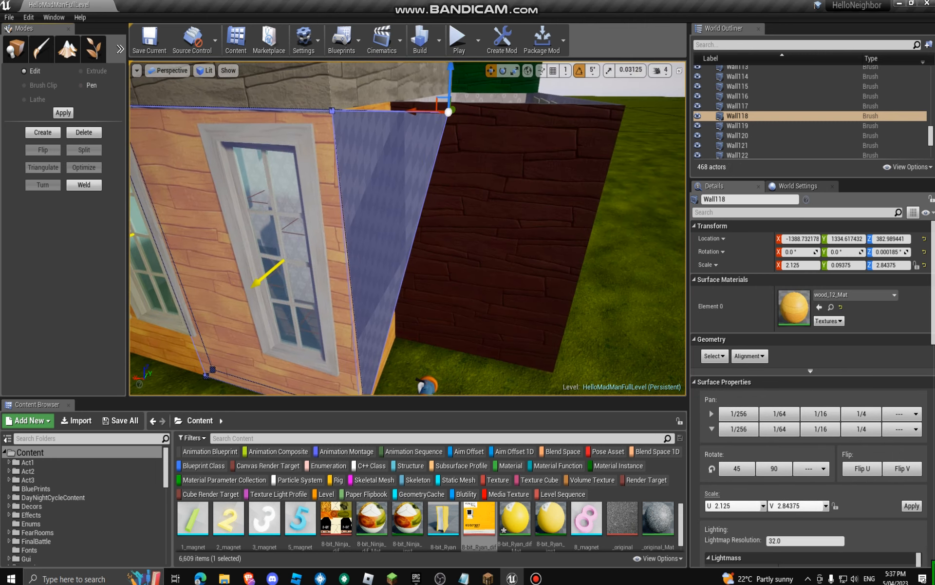
Select the grass landscape and switch the editor through Landscape mode back to Place mode
{"action": "right_click_drag", "start_coordinate": [560, 224], "coordinate": [517, 258]}
{"action": "left_click", "coordinate": [560, 234]}
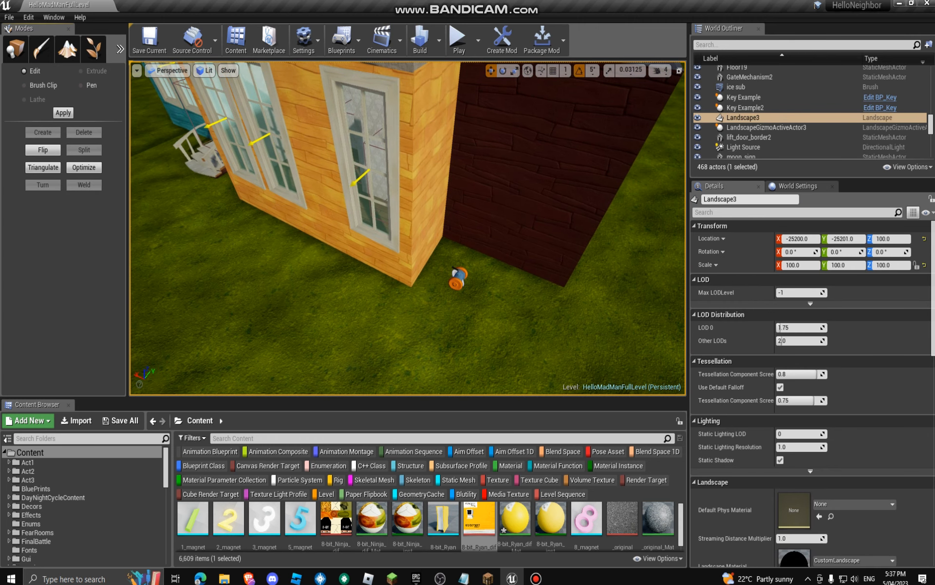
{"action": "left_click", "coordinate": [93, 49]}
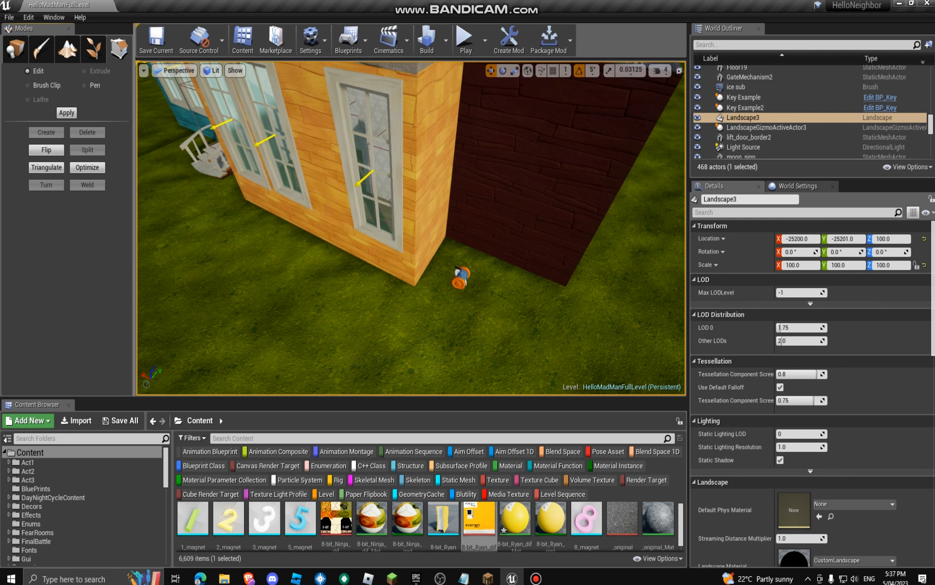
{"action": "left_click", "coordinate": [68, 48]}
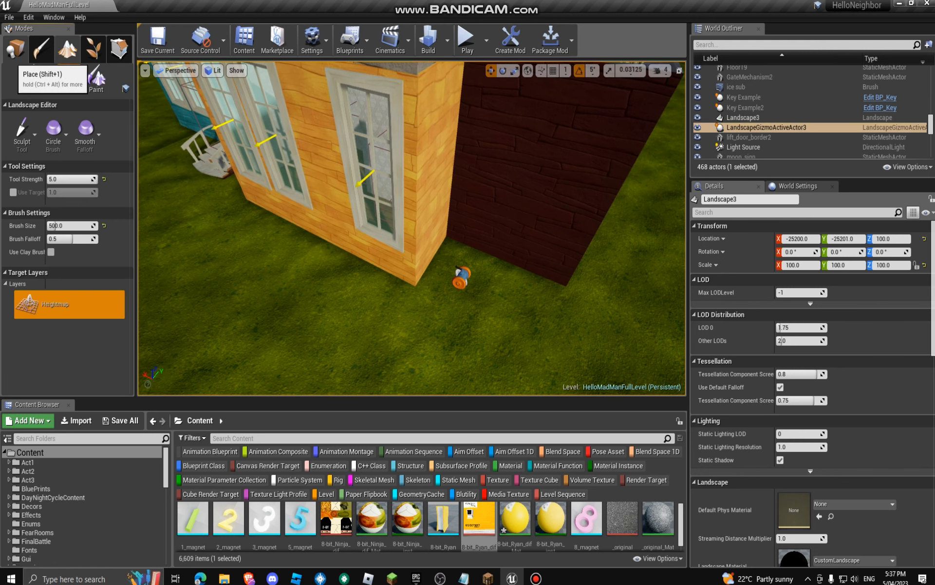
{"action": "left_click", "coordinate": [14, 49]}
Show the level file commands and the editor window options, including the list of Content Browsers
{"action": "left_click", "coordinate": [9, 17]}
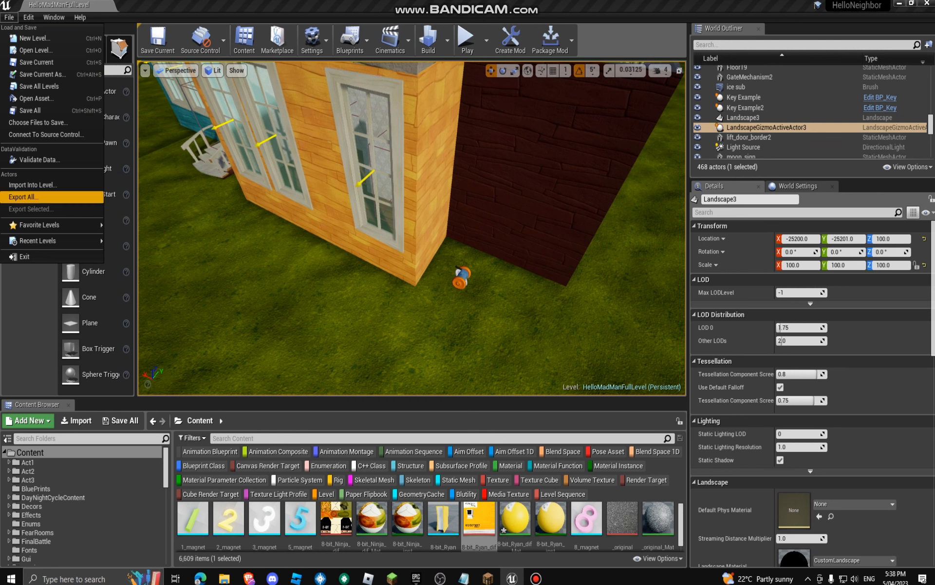
{"action": "mouse_move", "coordinate": [28, 17]}
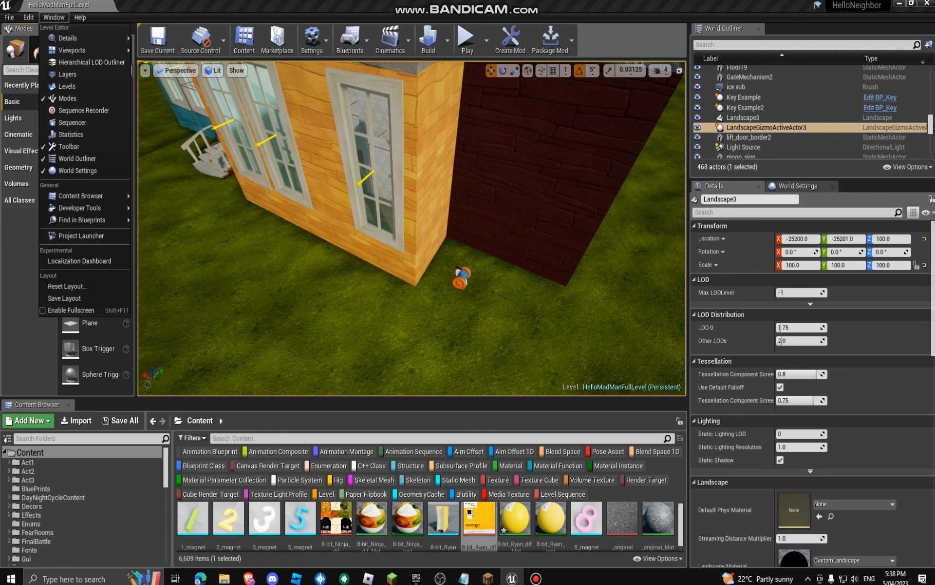
{"action": "mouse_move", "coordinate": [80, 17]}
{"action": "left_click", "coordinate": [536, 579]}
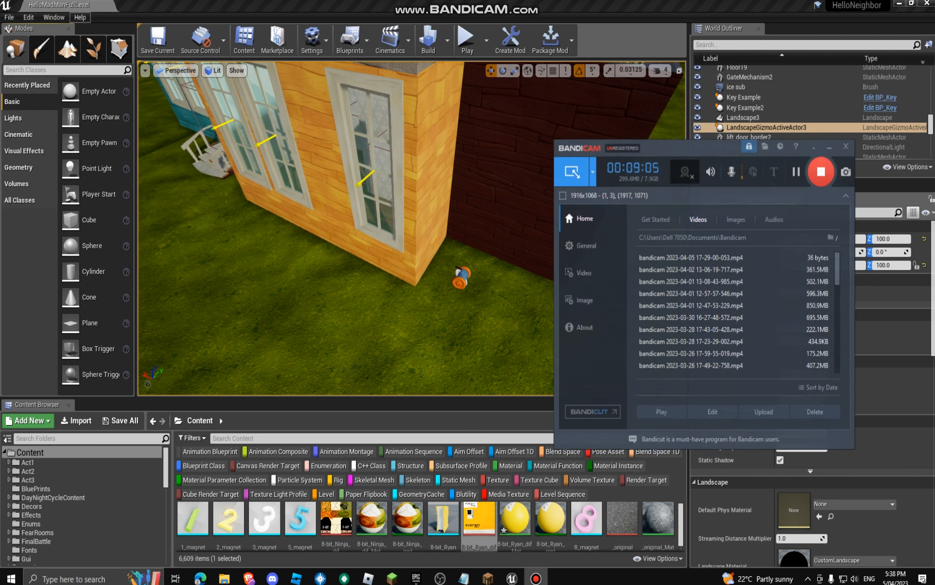
{"action": "left_click", "coordinate": [831, 144]}
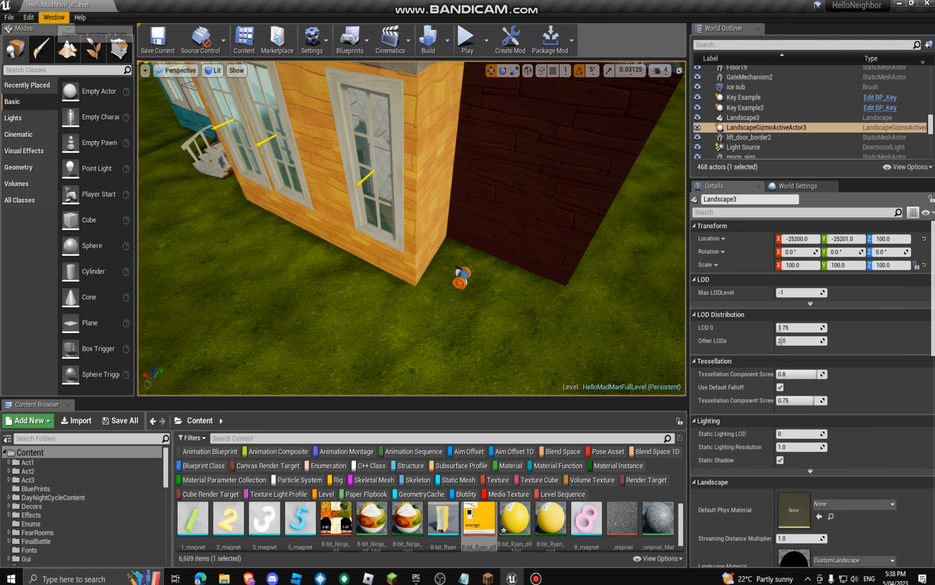
{"action": "left_click", "coordinate": [53, 17]}
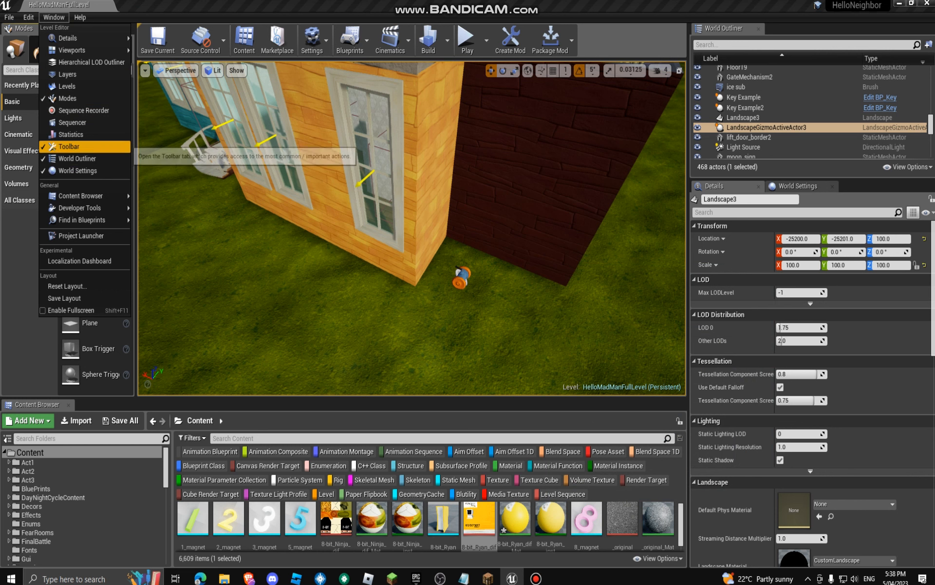
{"action": "mouse_move", "coordinate": [80, 196]}
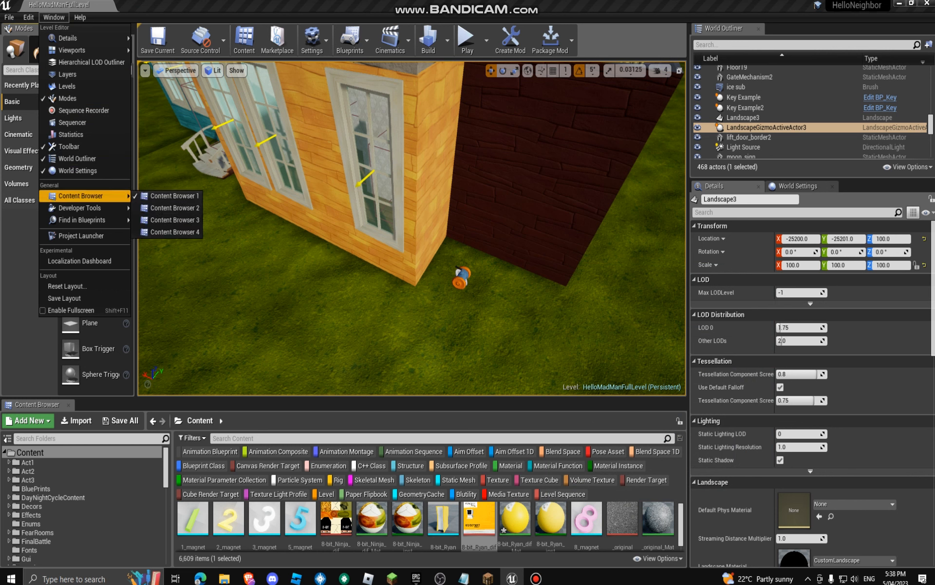
{"action": "left_click", "coordinate": [174, 195]}
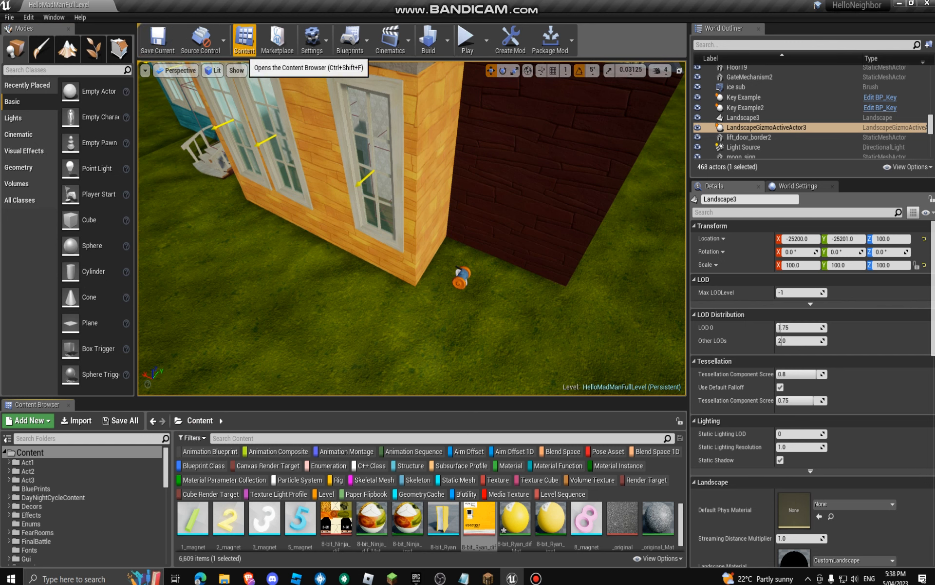
Open the Project Settings and dock them beside the World Settings
{"action": "left_click", "coordinate": [312, 41]}
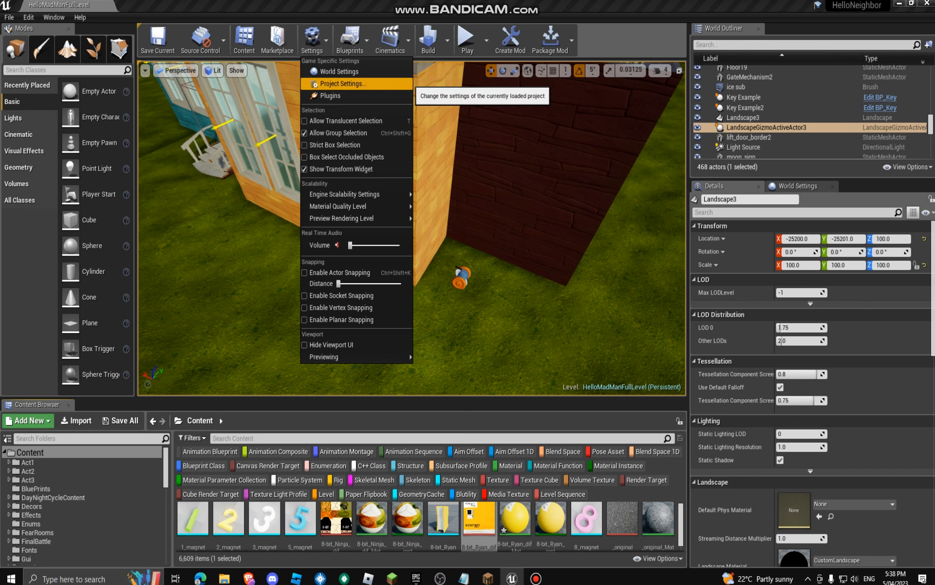
{"action": "left_click", "coordinate": [341, 83]}
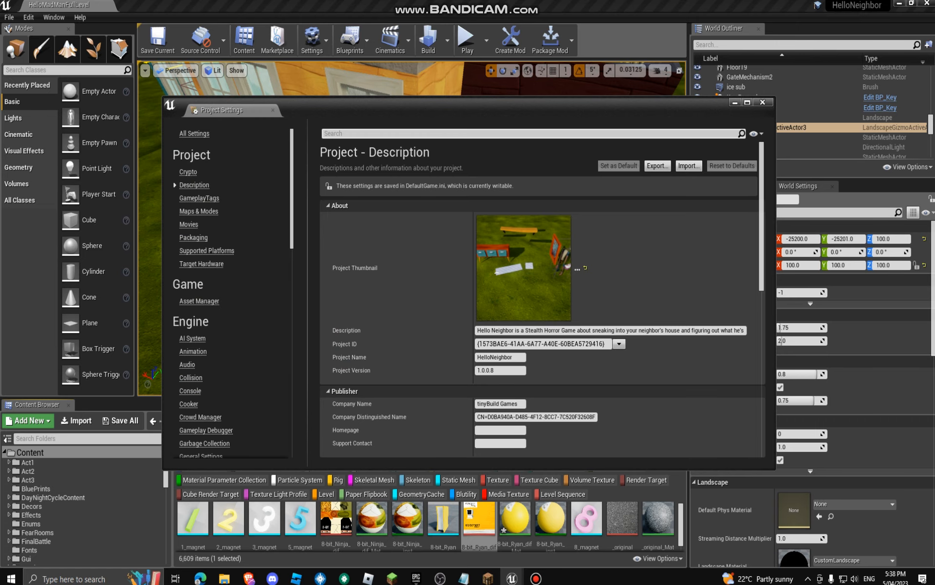
{"action": "left_click_drag", "start_coordinate": [222, 110], "coordinate": [827, 188]}
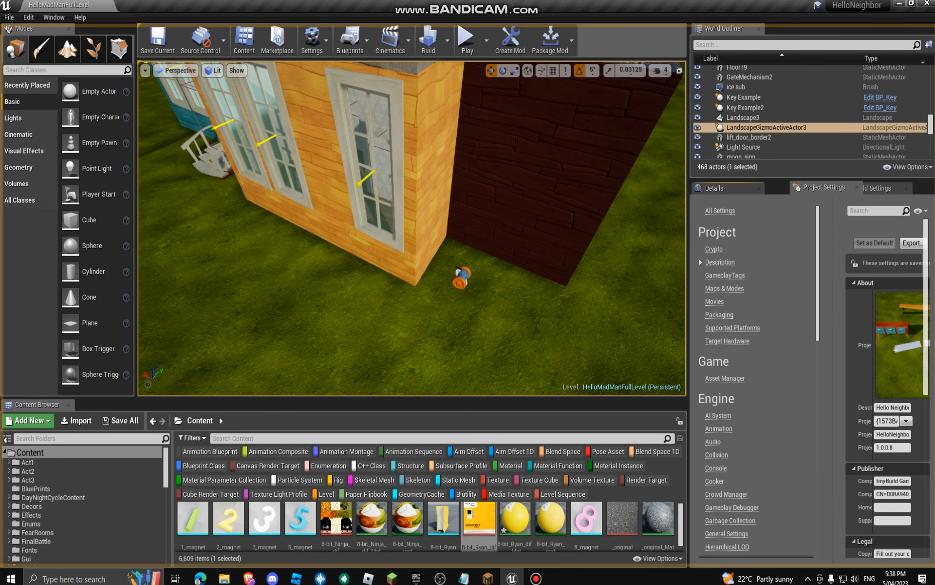
Browse the project settings categories and return to the landscape's details
{"action": "scroll", "coordinate": [755, 380], "scroll_direction": "down", "scroll_amount": 10}
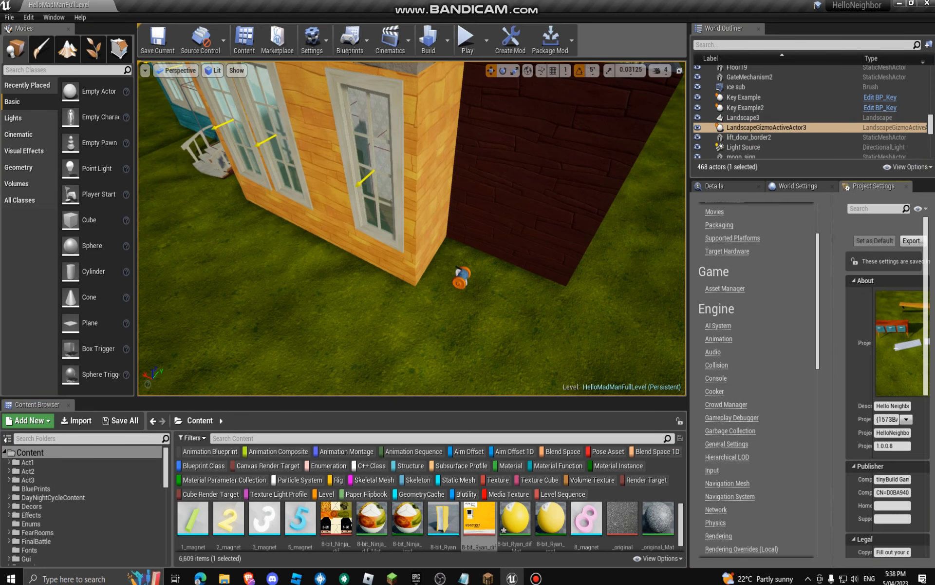
{"action": "scroll", "coordinate": [755, 341], "scroll_direction": "up", "scroll_amount": 6}
{"action": "left_click", "coordinate": [721, 186]}
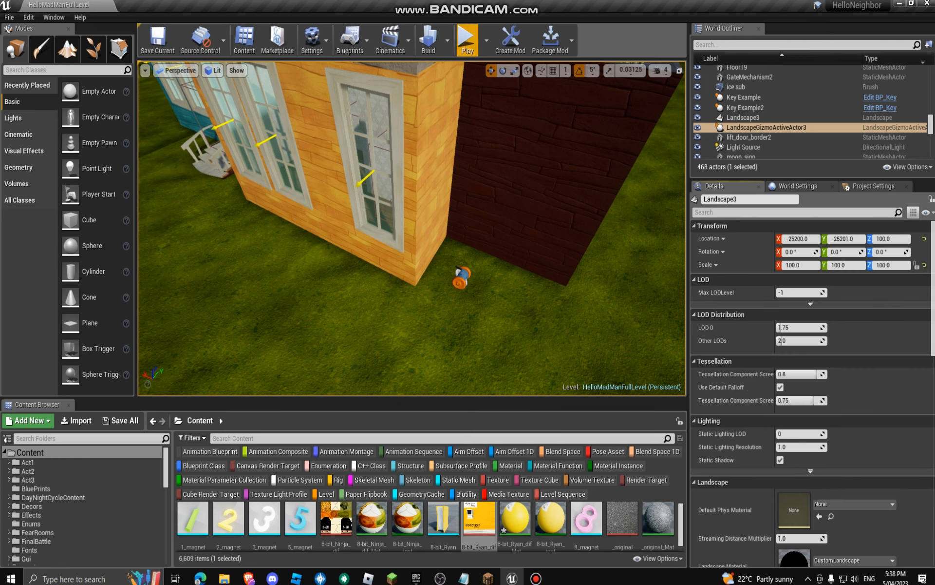
{"action": "left_click", "coordinate": [536, 578]}
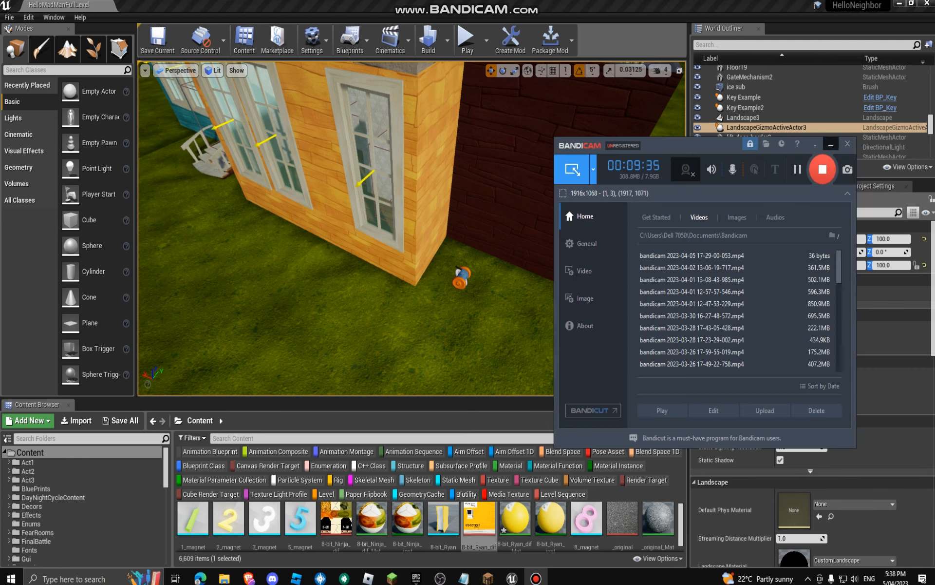
{"action": "left_click", "coordinate": [831, 145]}
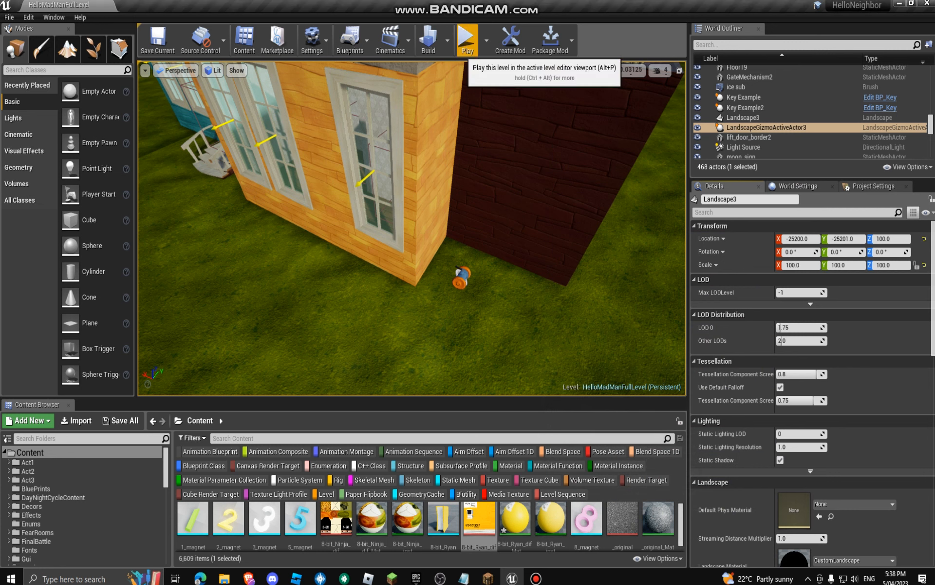
Show the Build options for the level, followed by the Cinematics and Blueprints options
{"action": "left_click", "coordinate": [447, 40]}
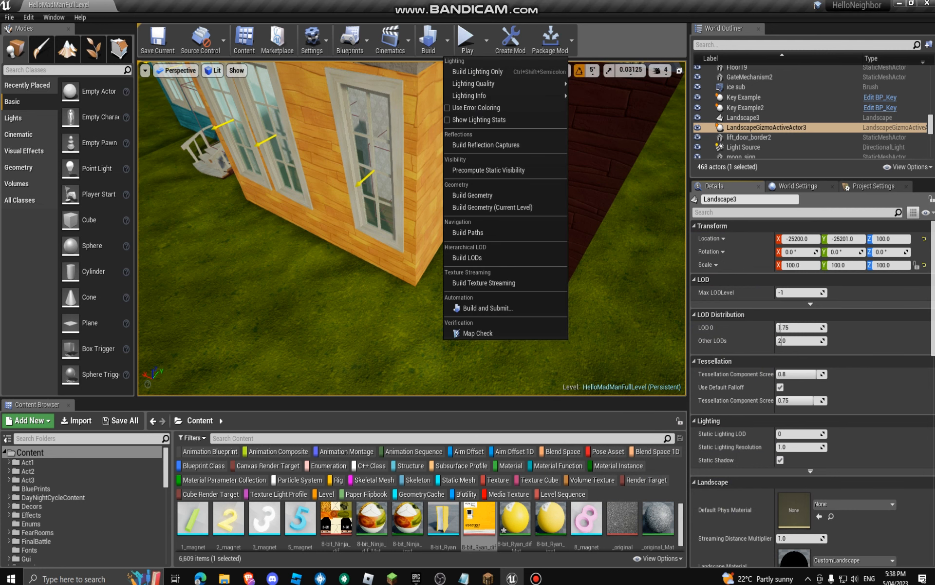
{"action": "left_click", "coordinate": [447, 41]}
{"action": "left_click", "coordinate": [392, 42]}
{"action": "left_click", "coordinate": [409, 47]}
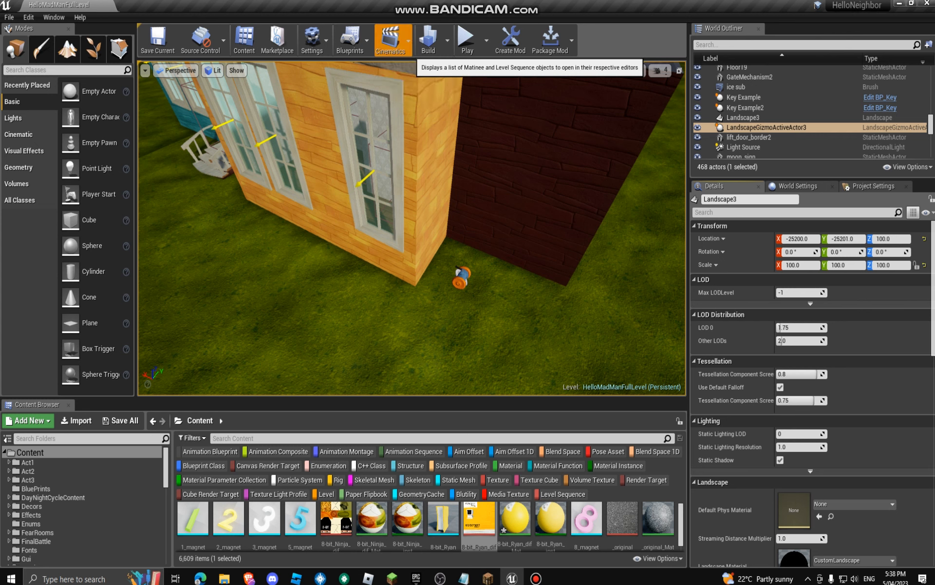
{"action": "left_click", "coordinate": [362, 47]}
{"action": "left_click", "coordinate": [362, 47]}
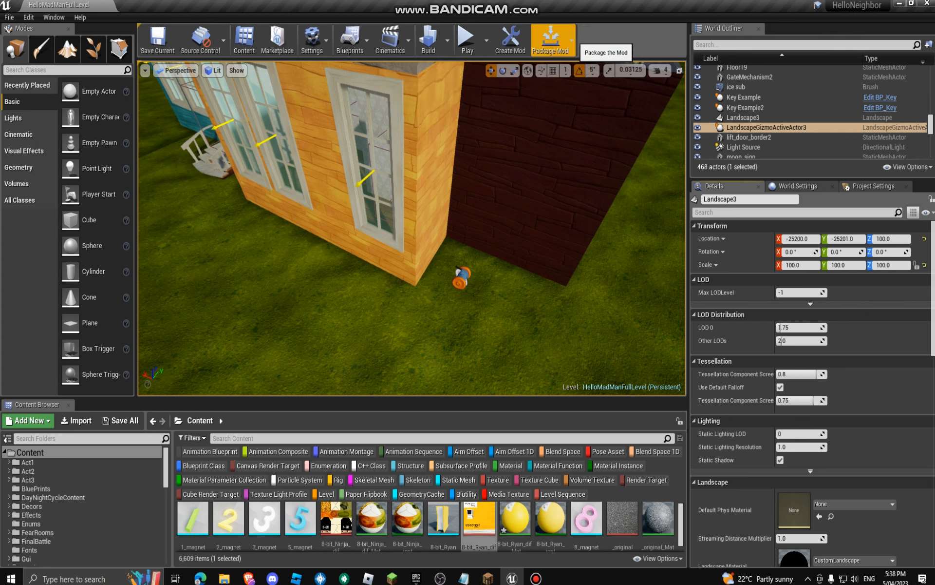
{"action": "left_click", "coordinate": [535, 579]}
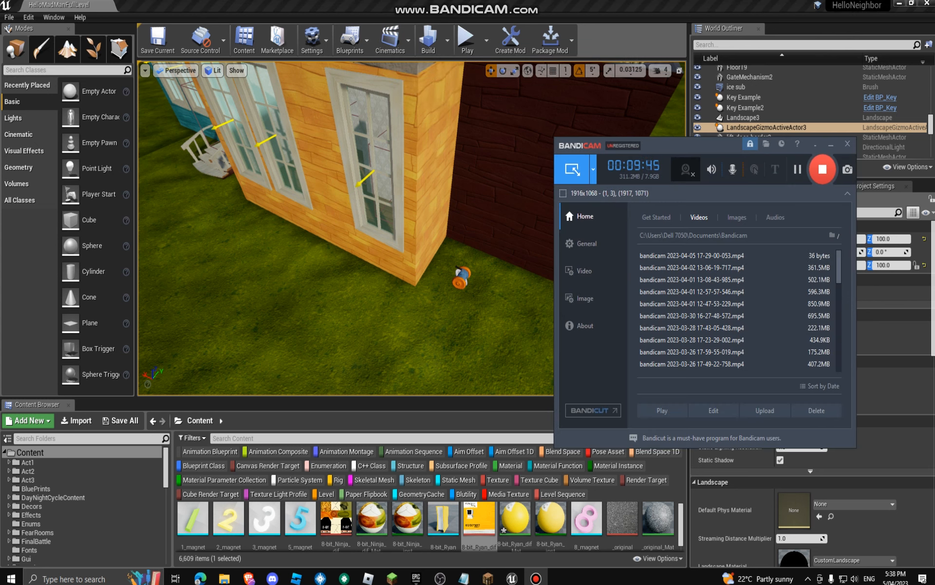